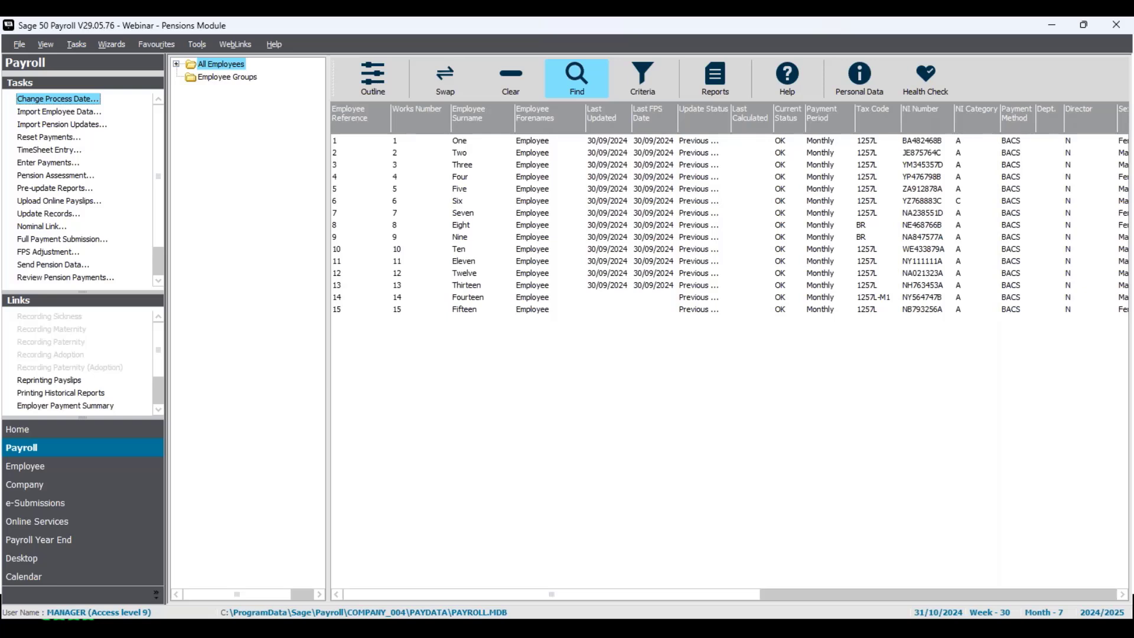
Step: Confirm 31/10/2024 as the payroll process date
left_click(85, 443)
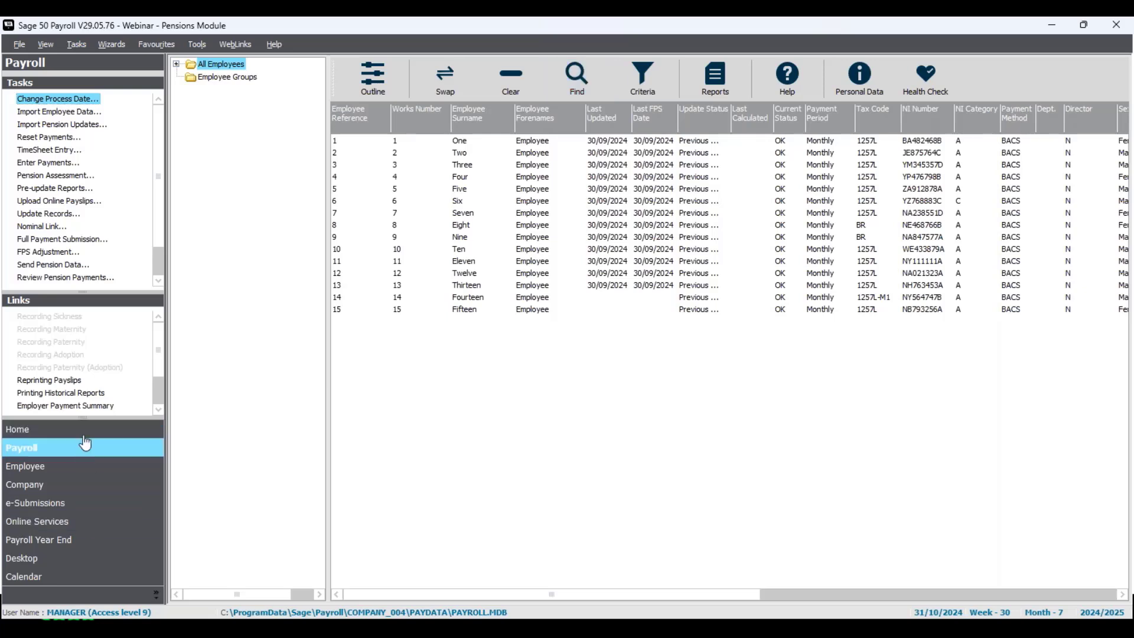
left_click(71, 99)
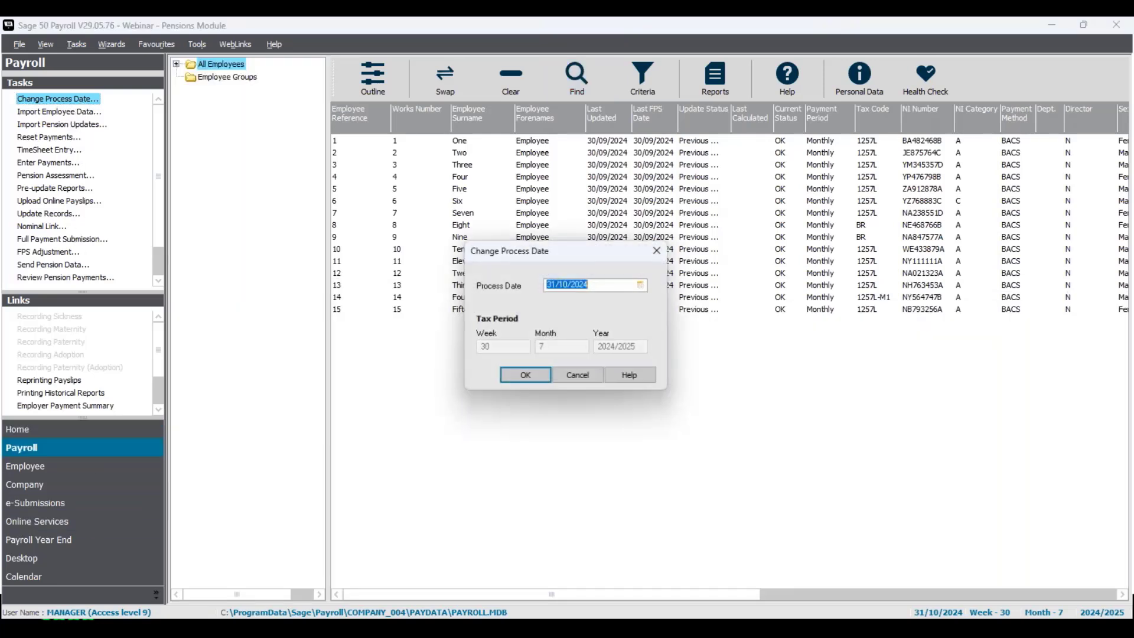
left_click(612, 285)
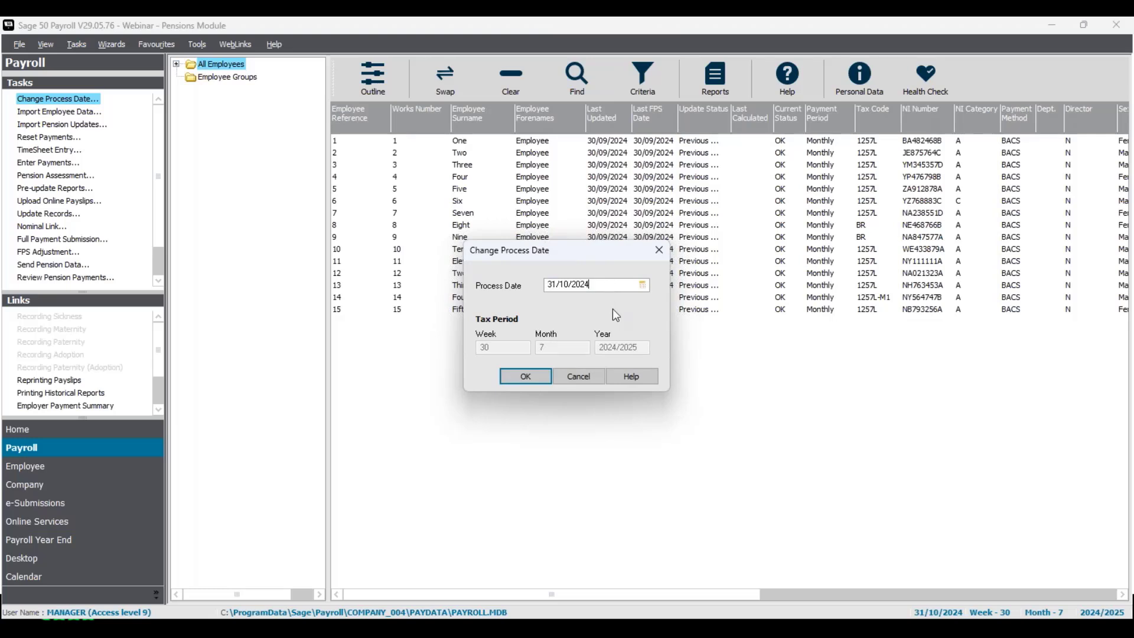
left_click(642, 285)
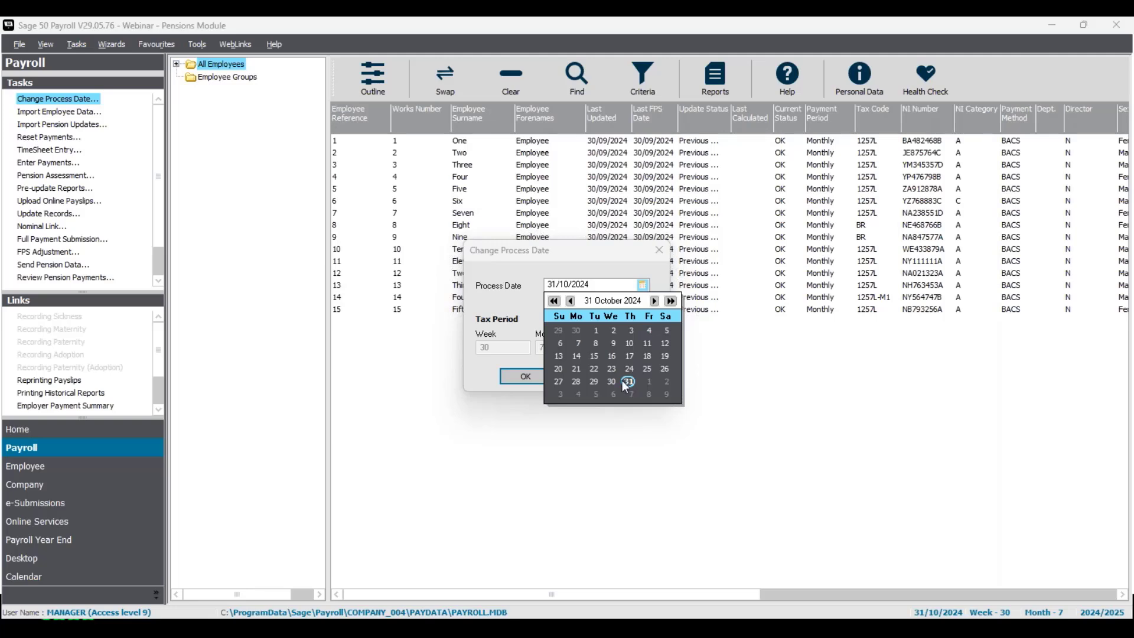
left_click(524, 301)
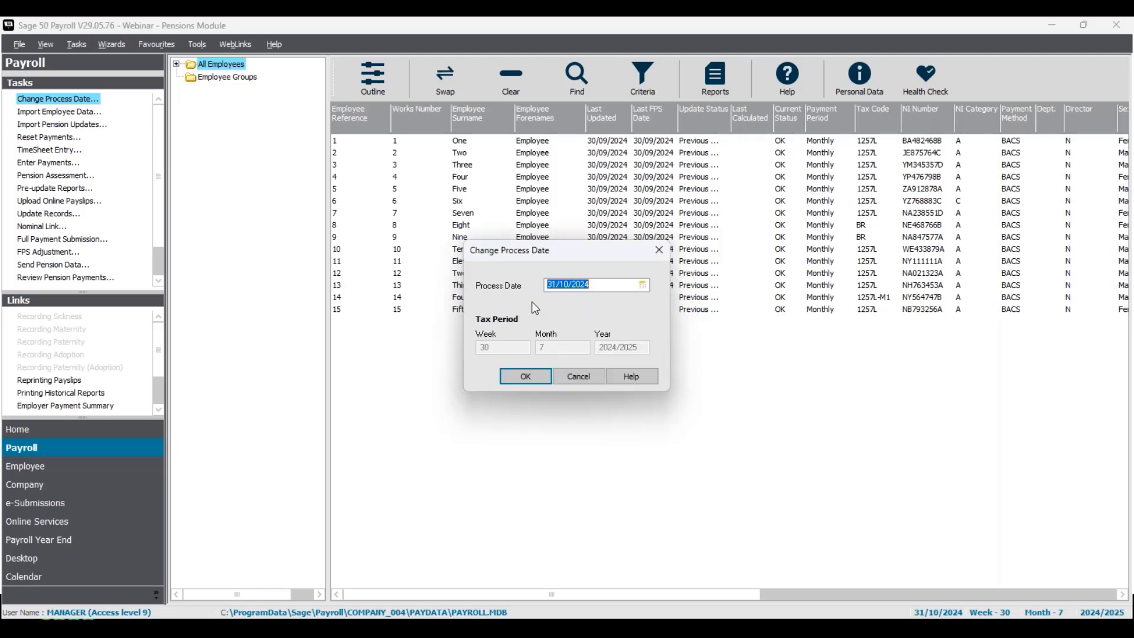
left_click(540, 378)
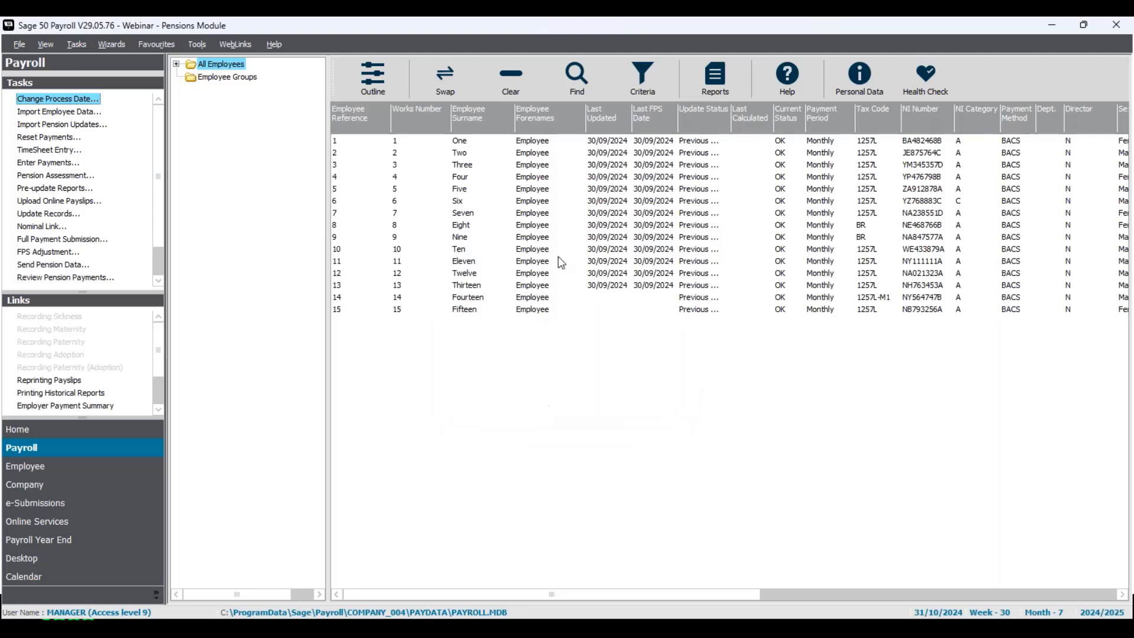
Step: Select all employees except Employee Fifteen and start the pension assessment for them
left_click(457, 76)
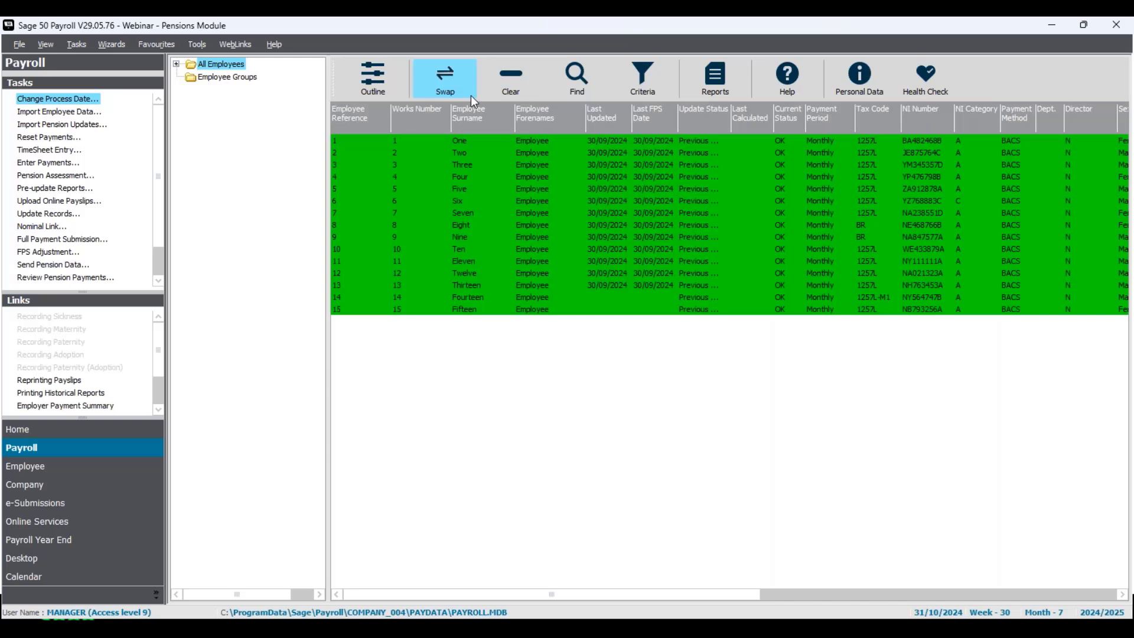
left_click(482, 312)
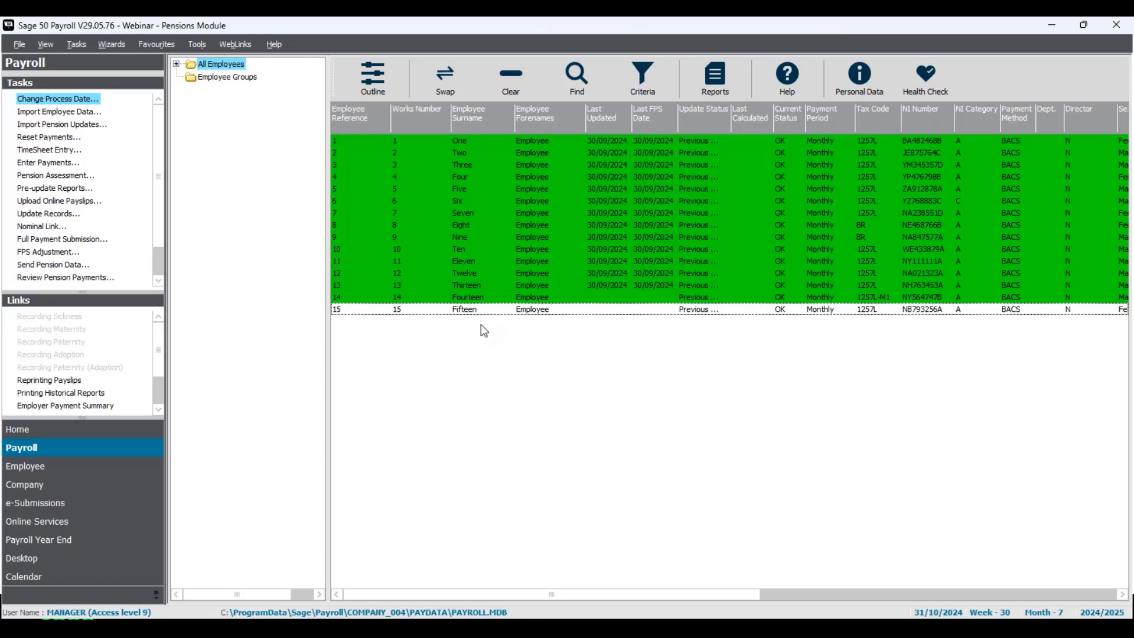
left_click(62, 176)
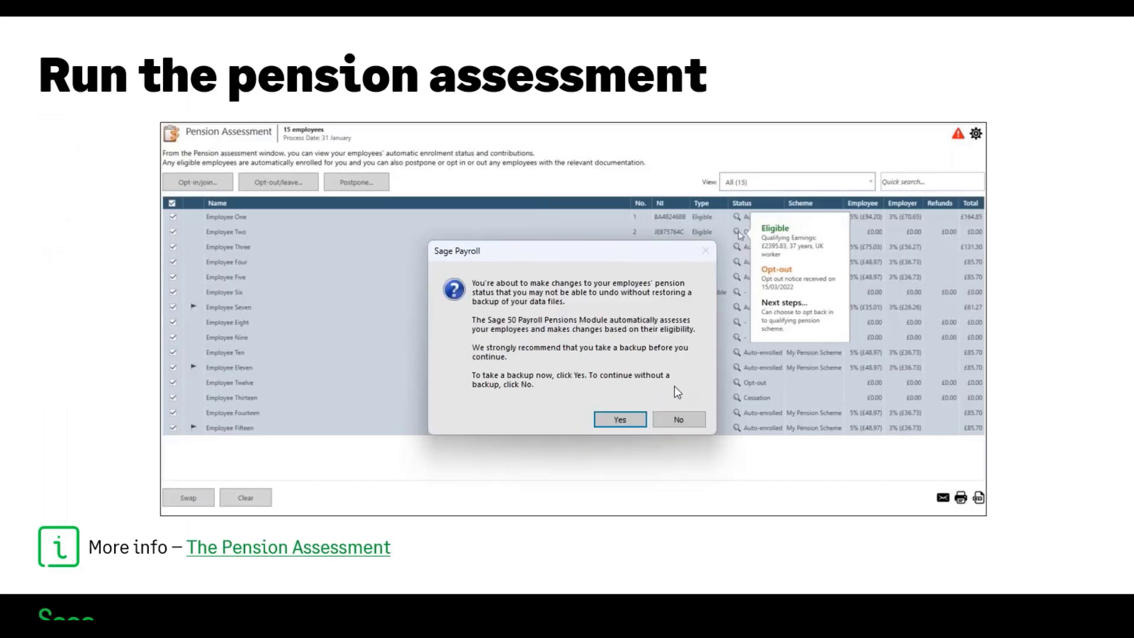
Step: Start a backup before the assessment and save it as pensionassessmentoctober2024 in the Webinars Backups folder
left_click(625, 418)
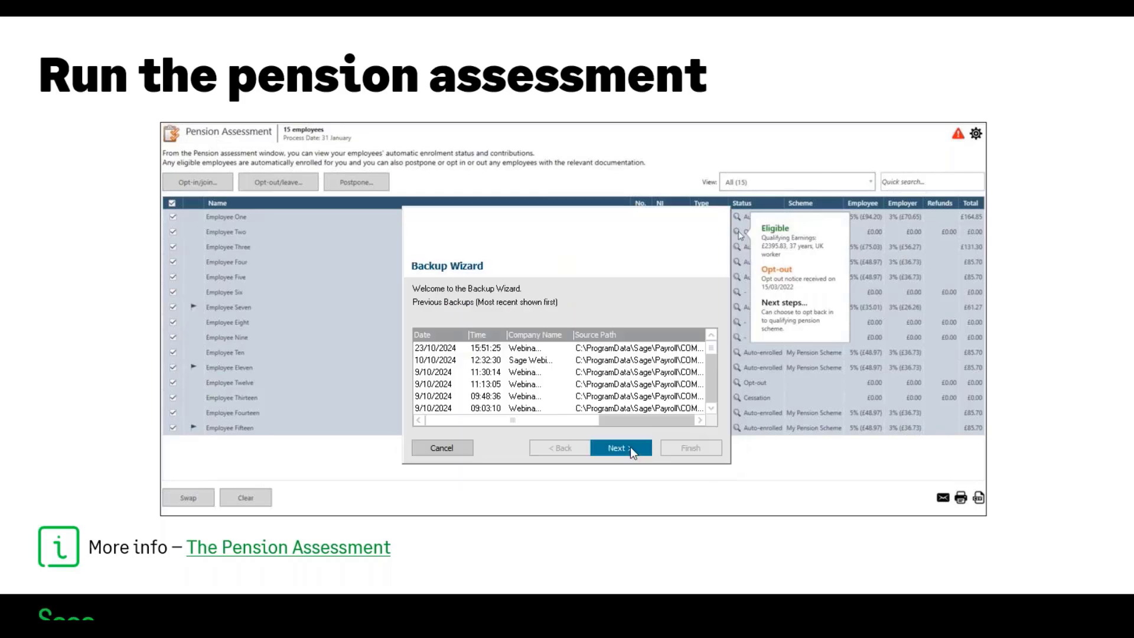
left_click(630, 446)
left_click(636, 450)
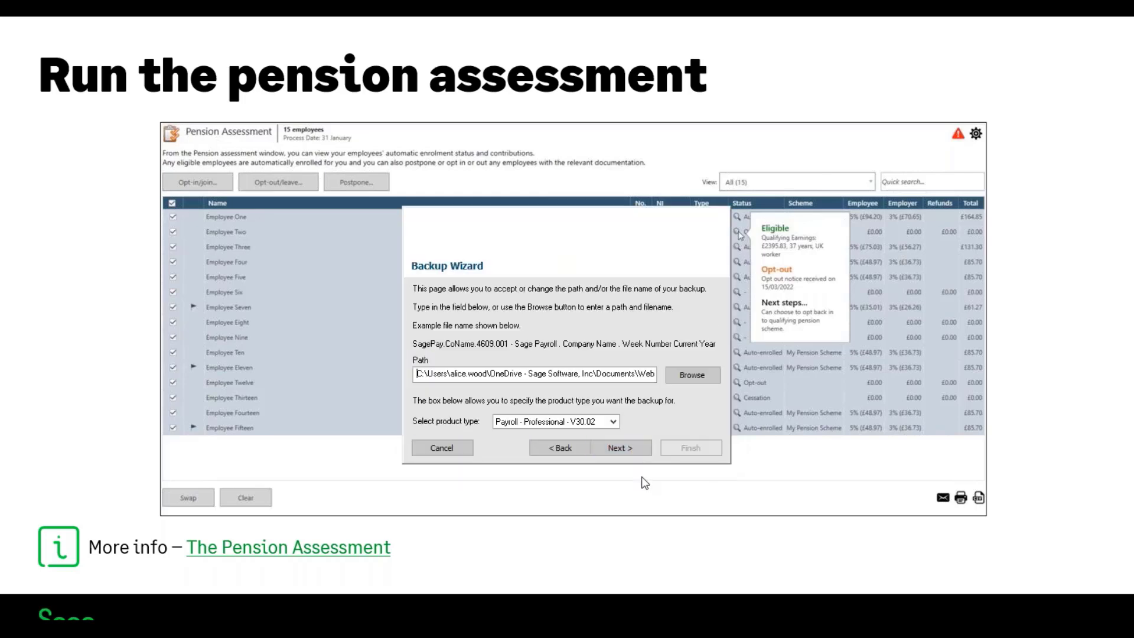
left_click(689, 374)
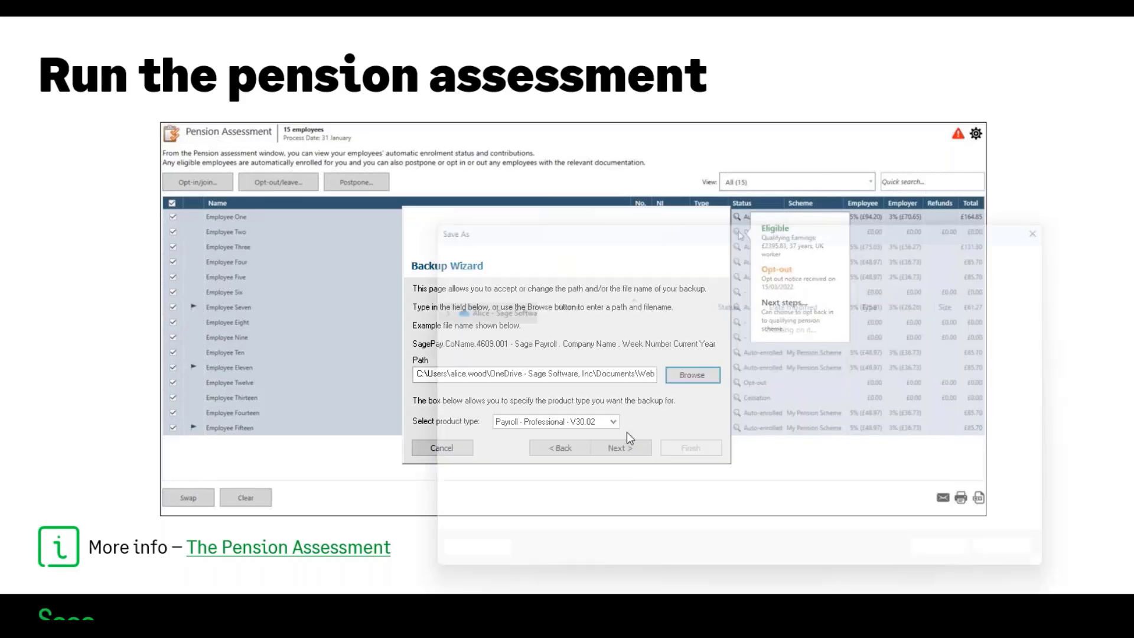
scroll(638, 419, "down", 8)
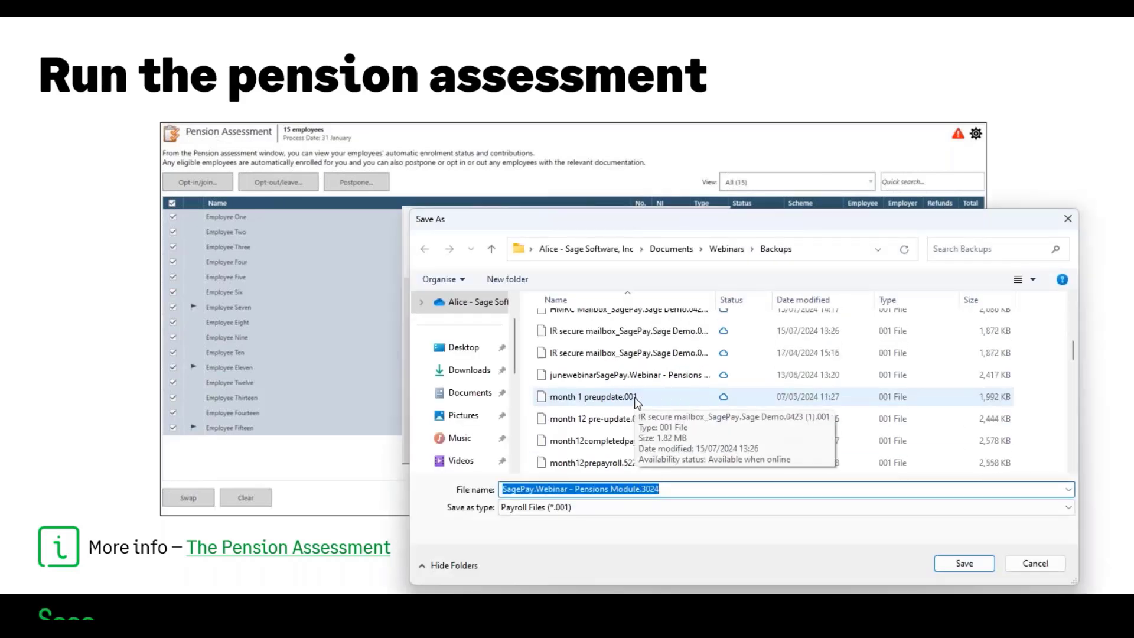
scroll(638, 395, "up", 2)
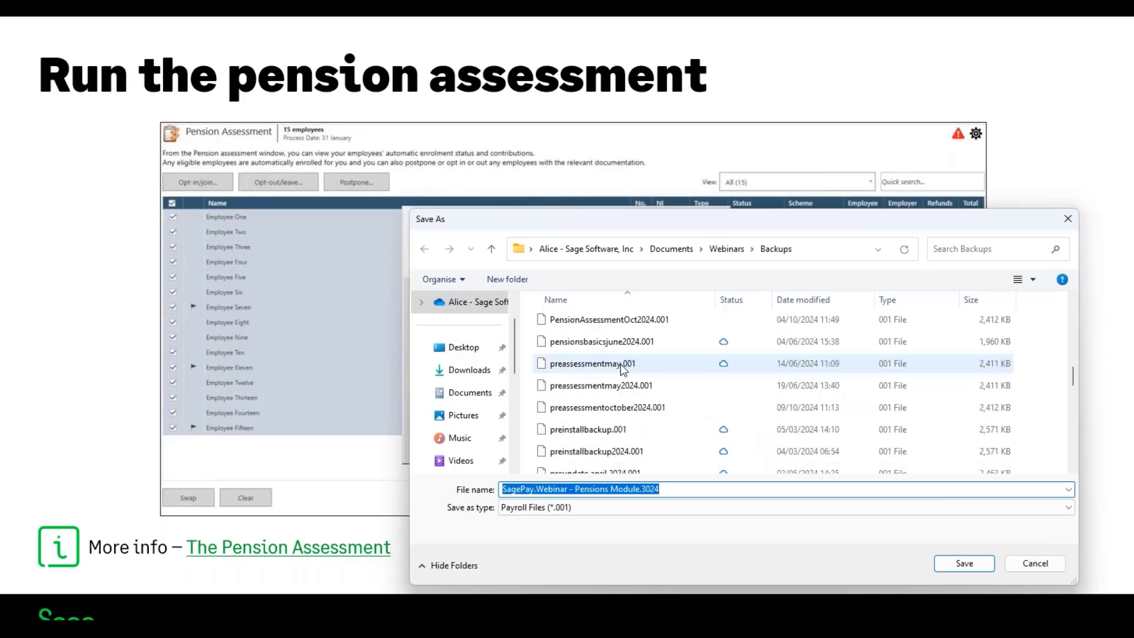
type("p")
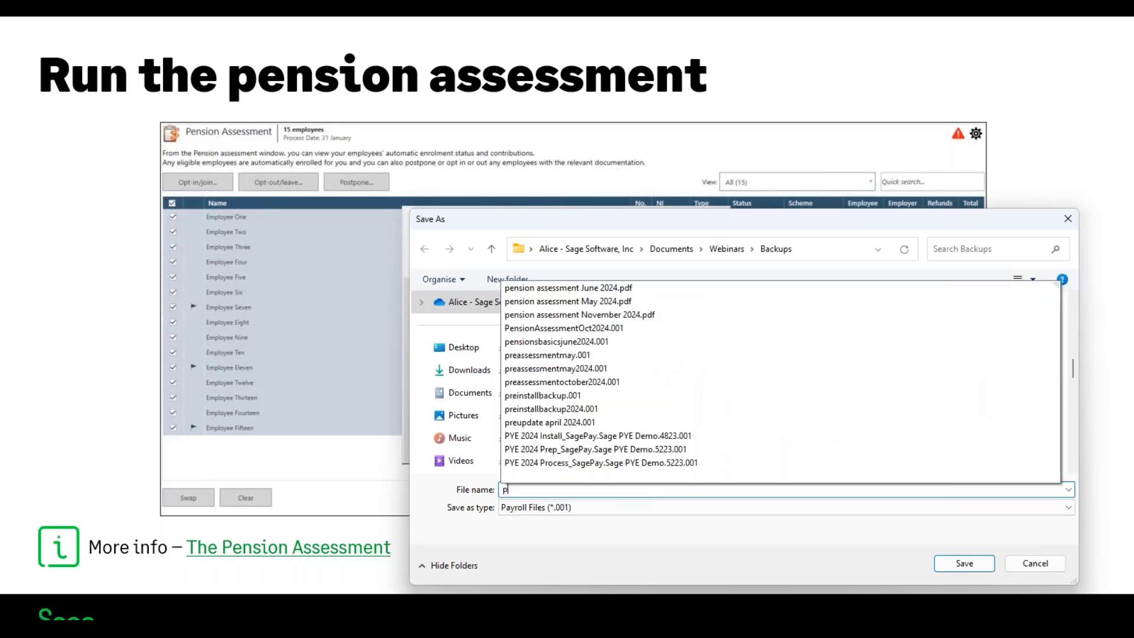
type("ens")
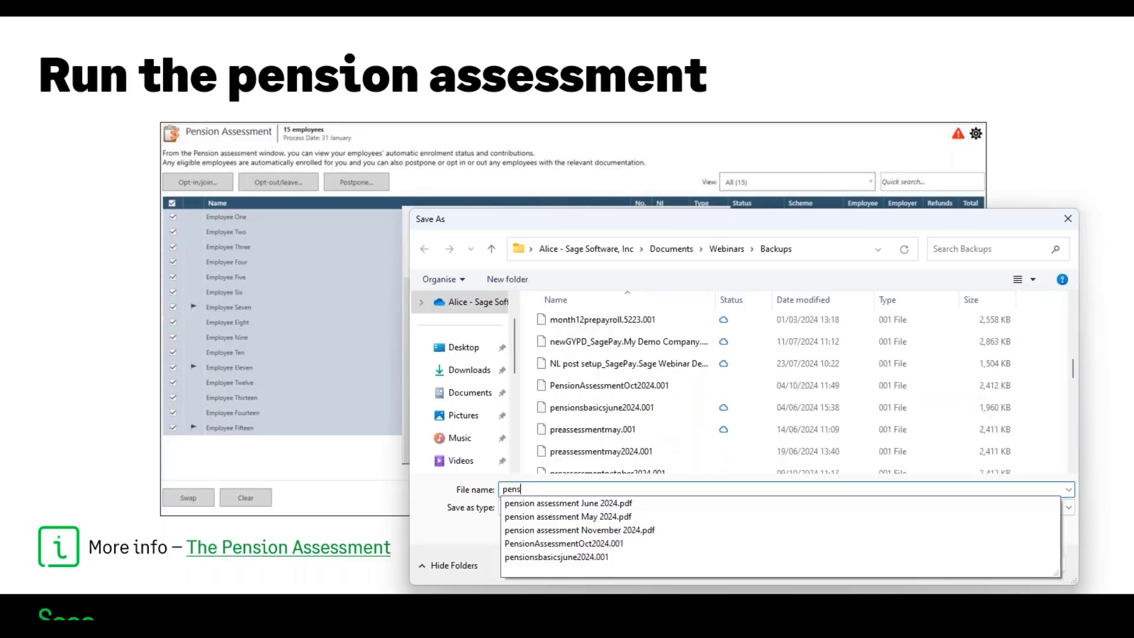
type("ionassessmentoctober2024")
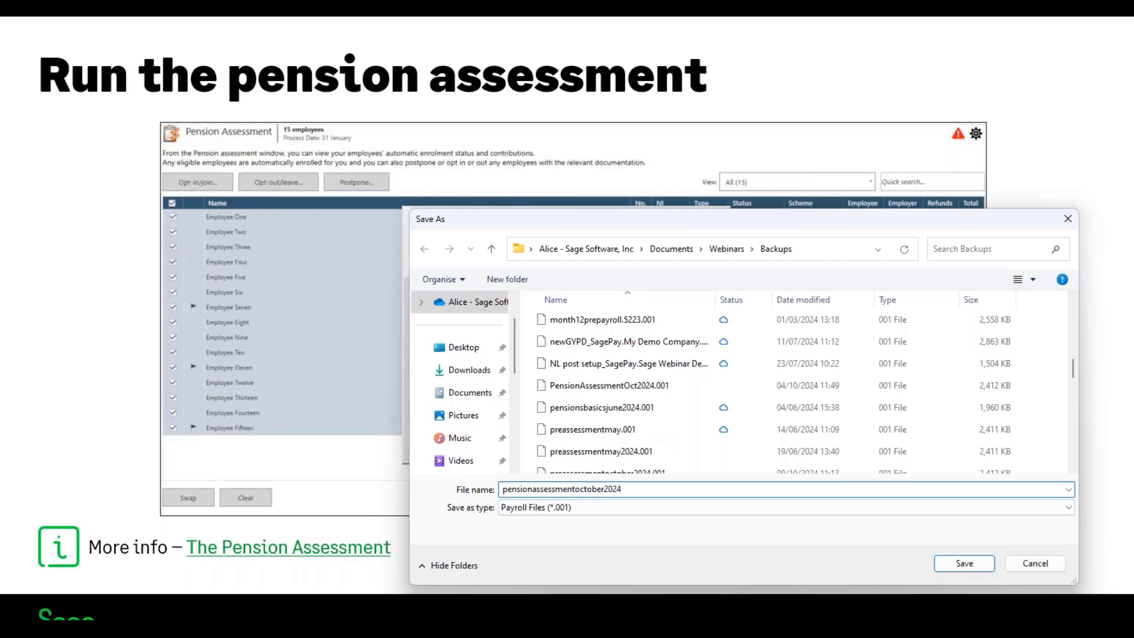
left_click(977, 561)
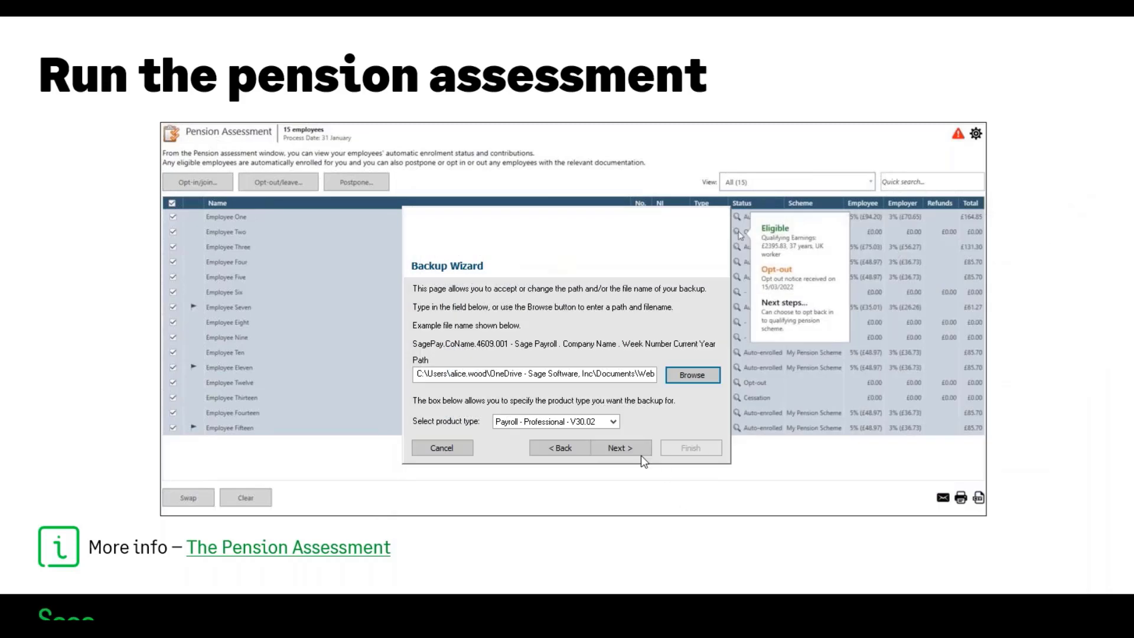
Step: Run the backup to completion and continue to the pension assessment
left_click(640, 455)
left_click(667, 444)
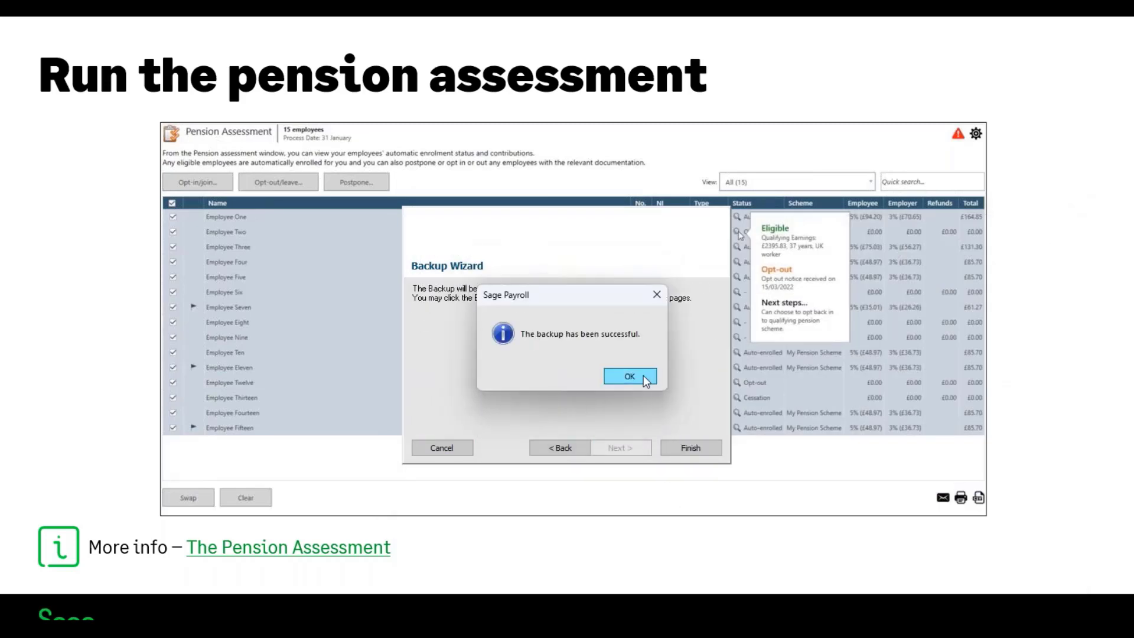
left_click(644, 378)
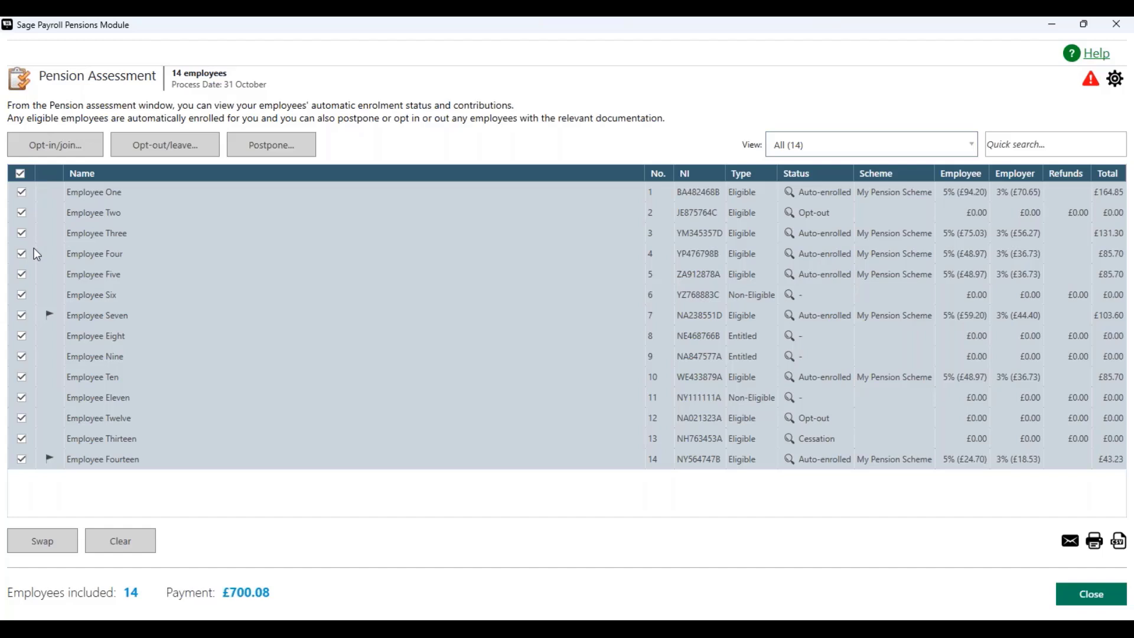
Step: Deselect all employees in the pension assessment list
left_click(20, 175)
left_click(20, 175)
left_click(21, 175)
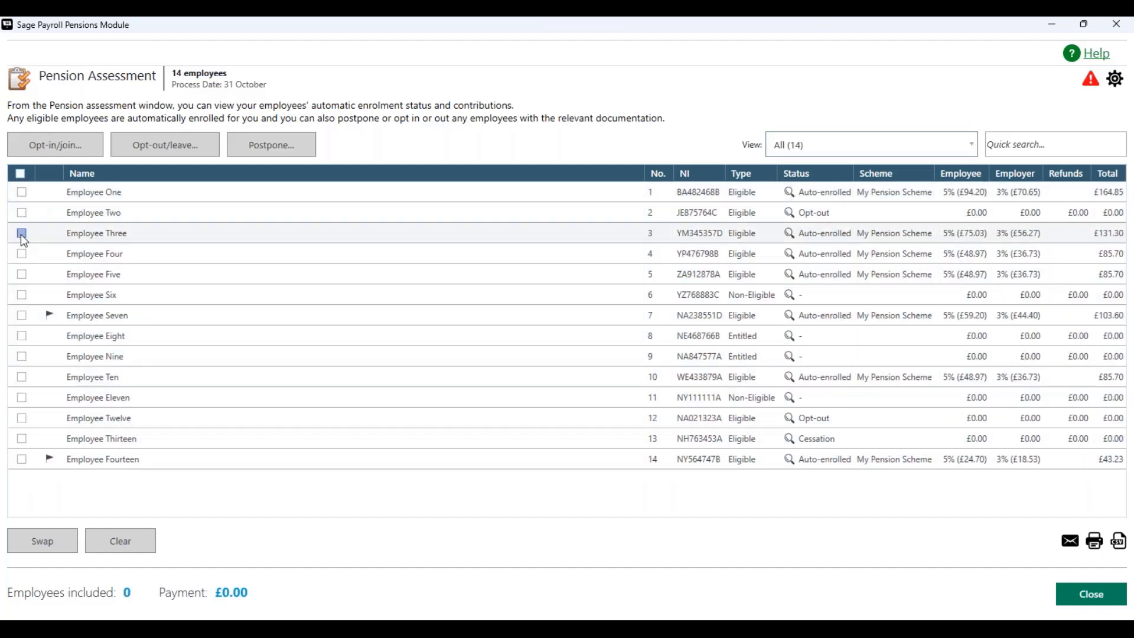
Step: Select Employee Three and Employee Five individually, and deselect both again
left_click(22, 233)
left_click(23, 274)
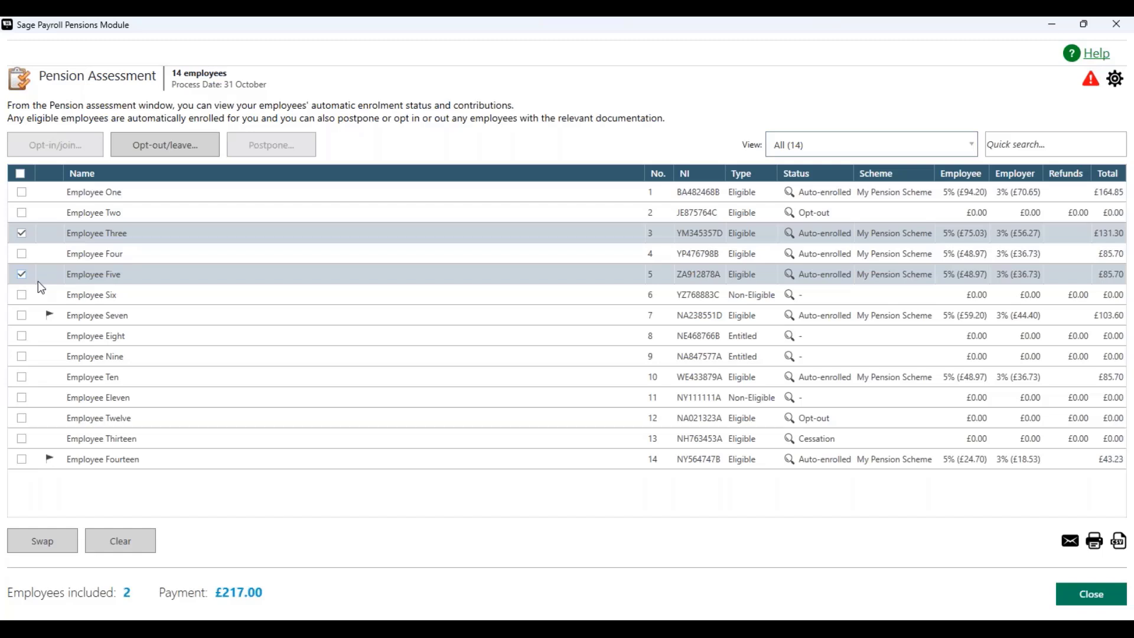
left_click(23, 234)
left_click(22, 274)
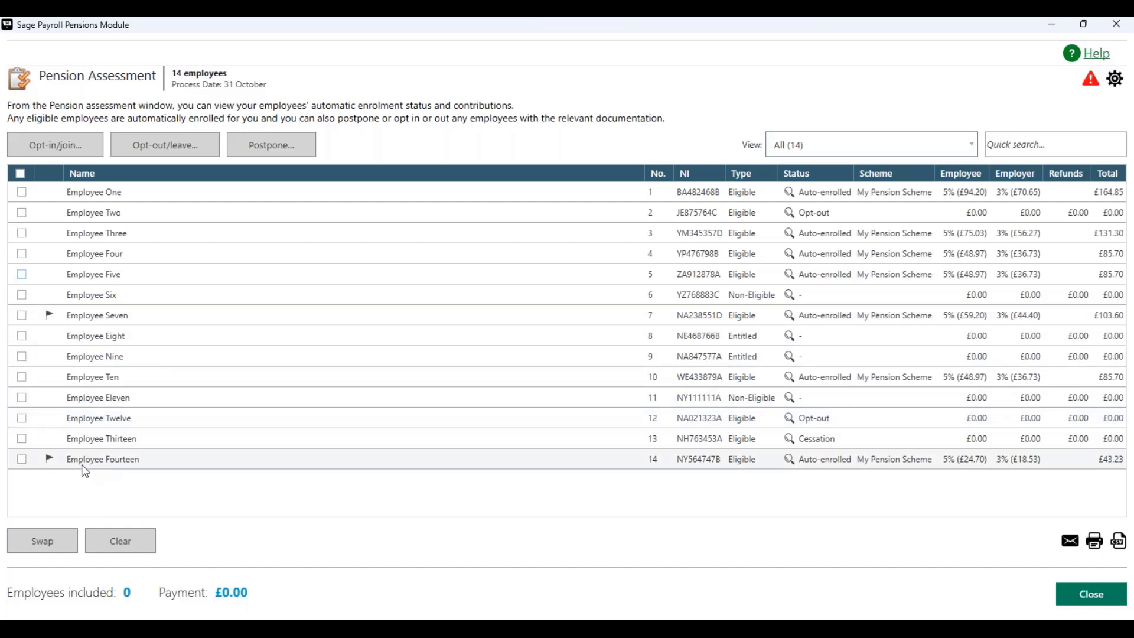
Step: Examine the change flags of Employees Seven and Fourteen and the eligibility and enrolment details behind several employees' statuses
mouse_move(51, 320)
mouse_move(56, 464)
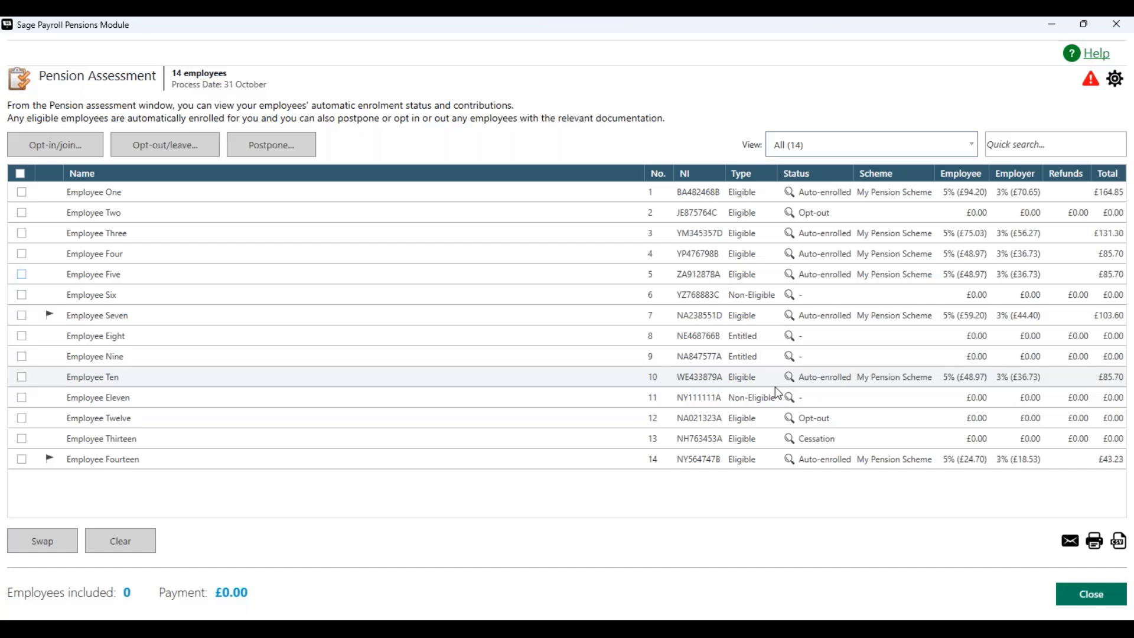
mouse_move(791, 236)
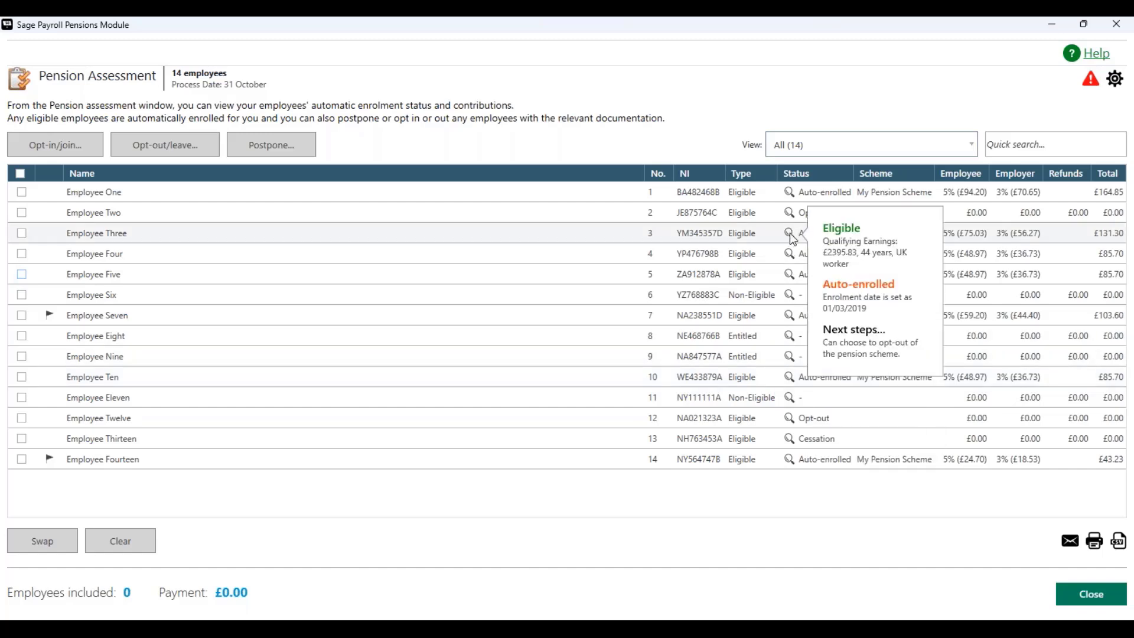
mouse_move(794, 258)
mouse_move(791, 284)
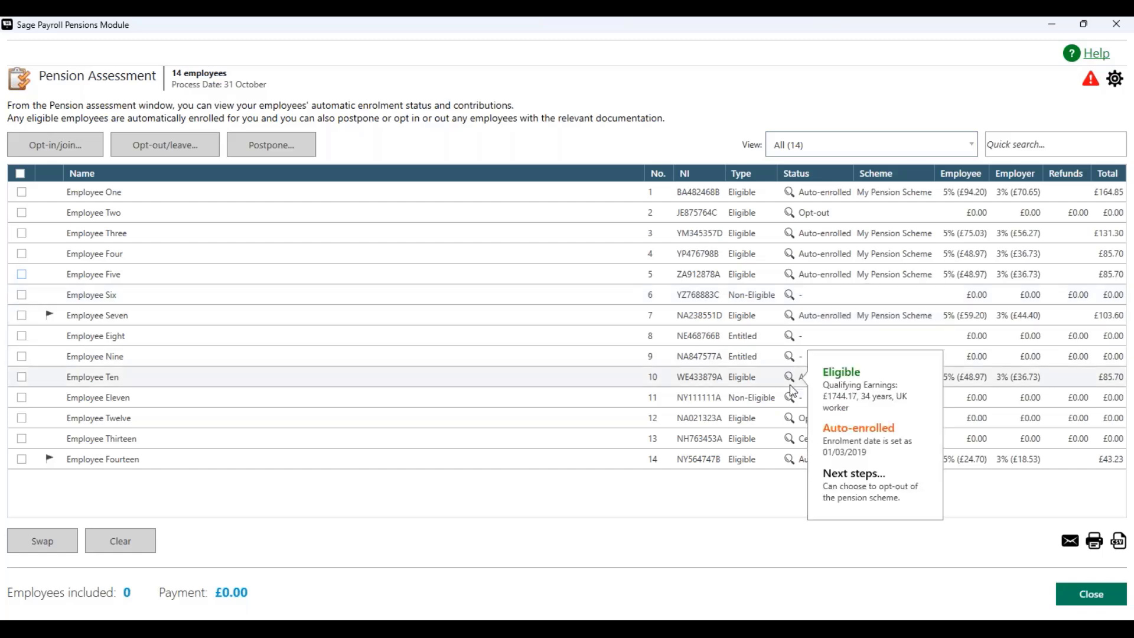
mouse_move(793, 402)
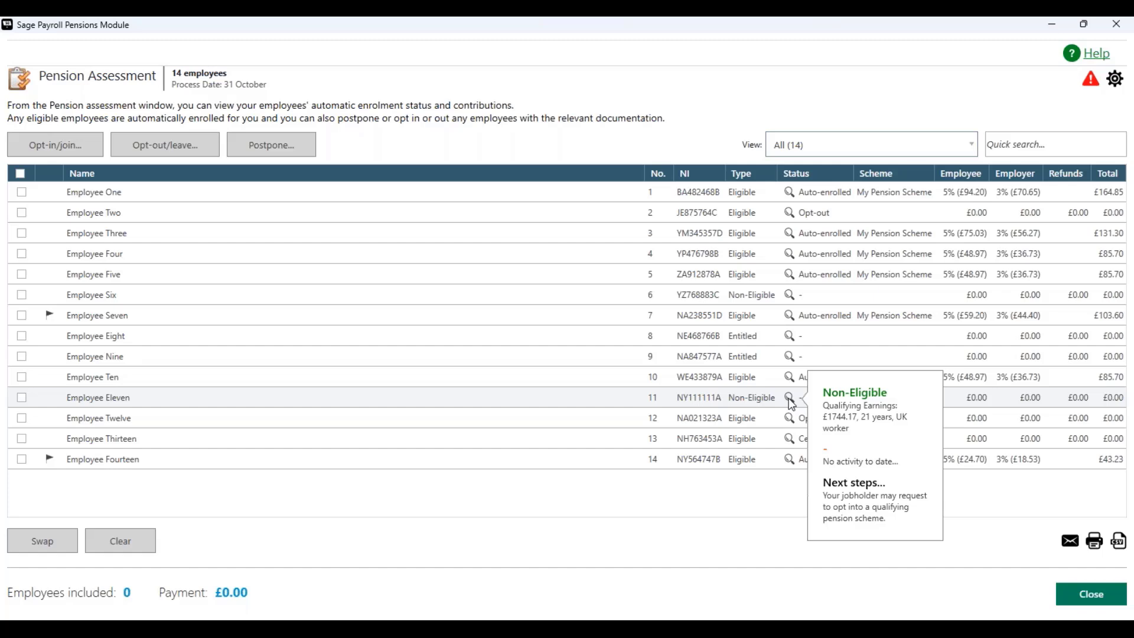
mouse_move(791, 297)
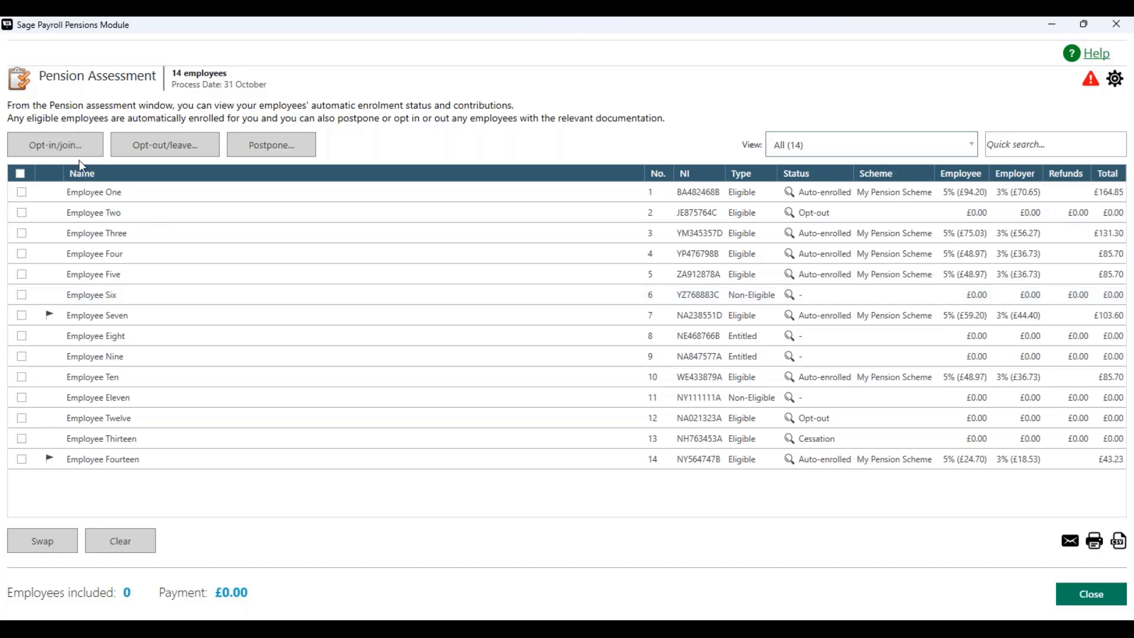
left_click(41, 135)
mouse_move(795, 343)
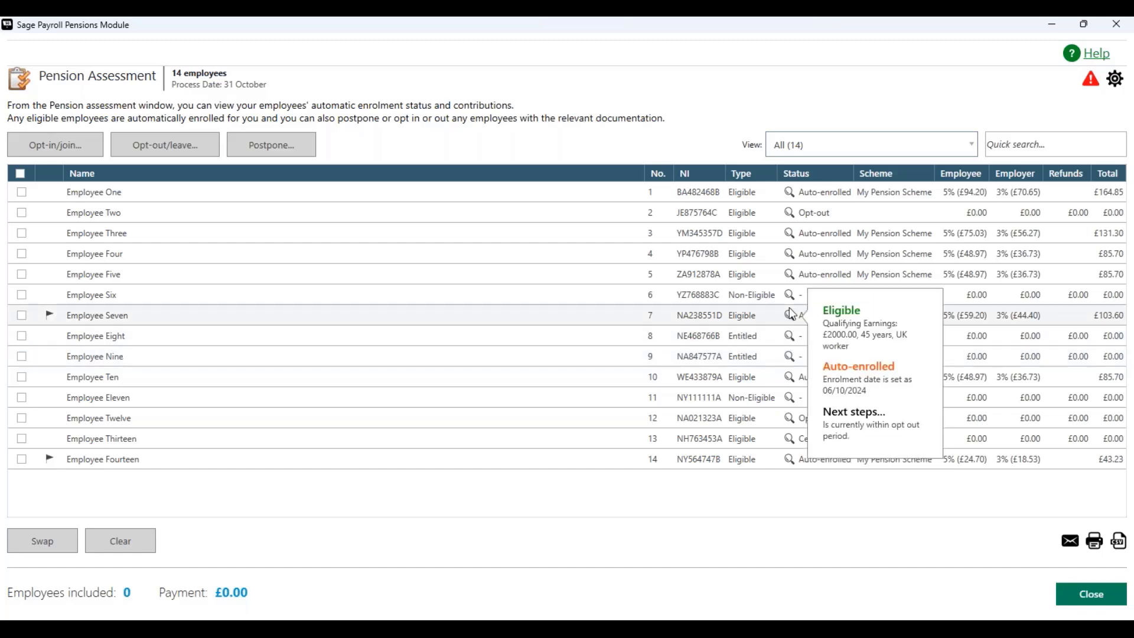
mouse_move(792, 304)
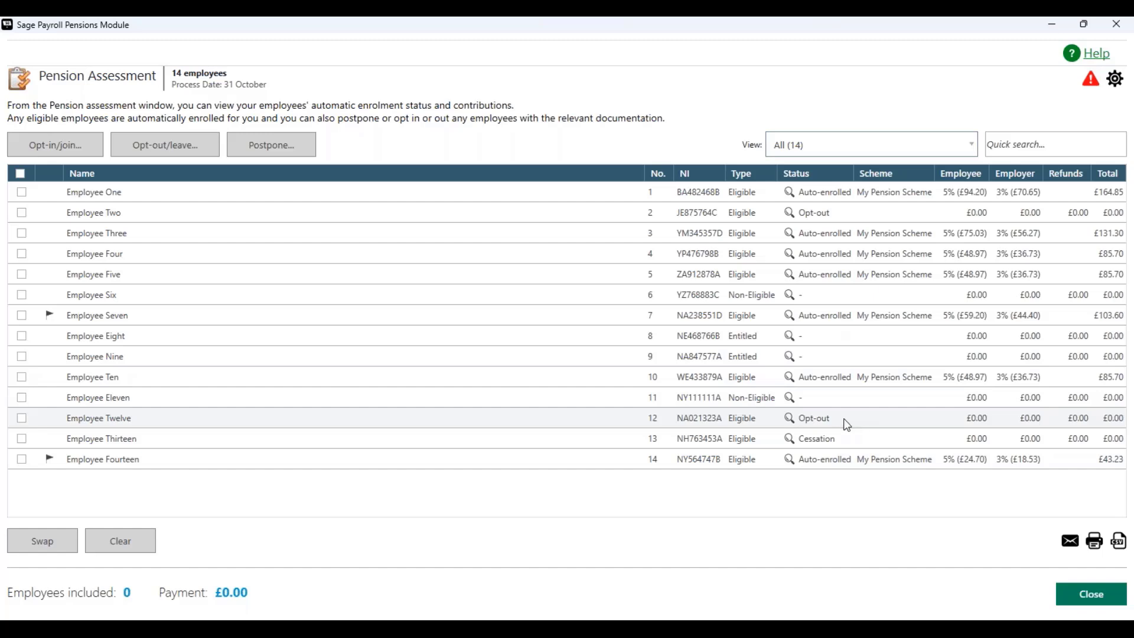
mouse_move(792, 424)
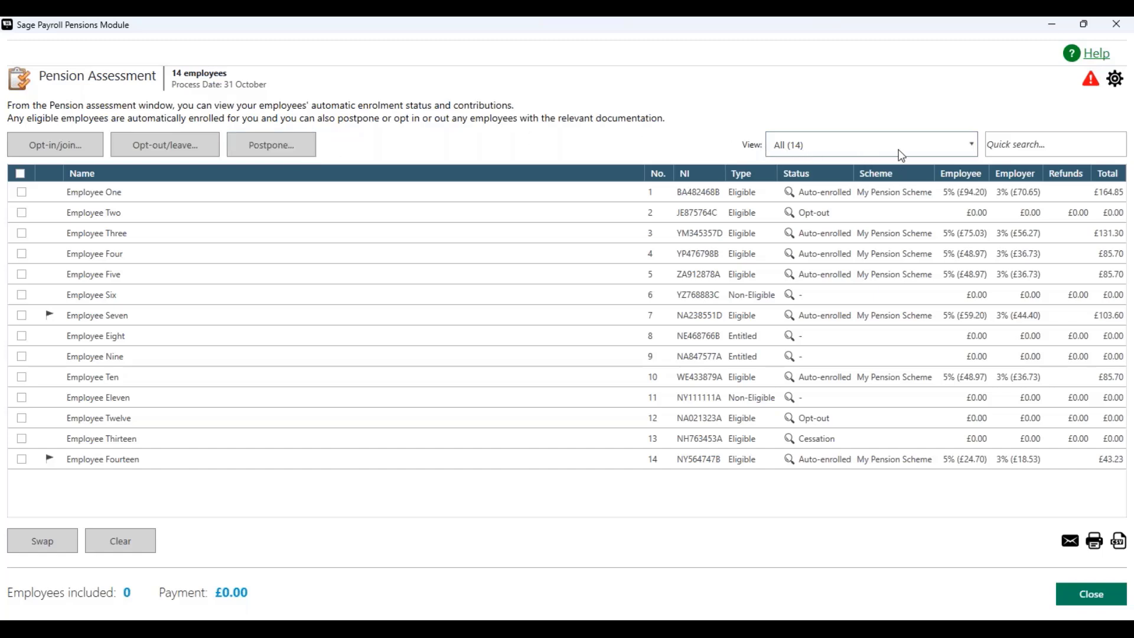
Step: Filter the pension assessment list to Changed this period and examine why Employee Fourteen is flagged
left_click(971, 146)
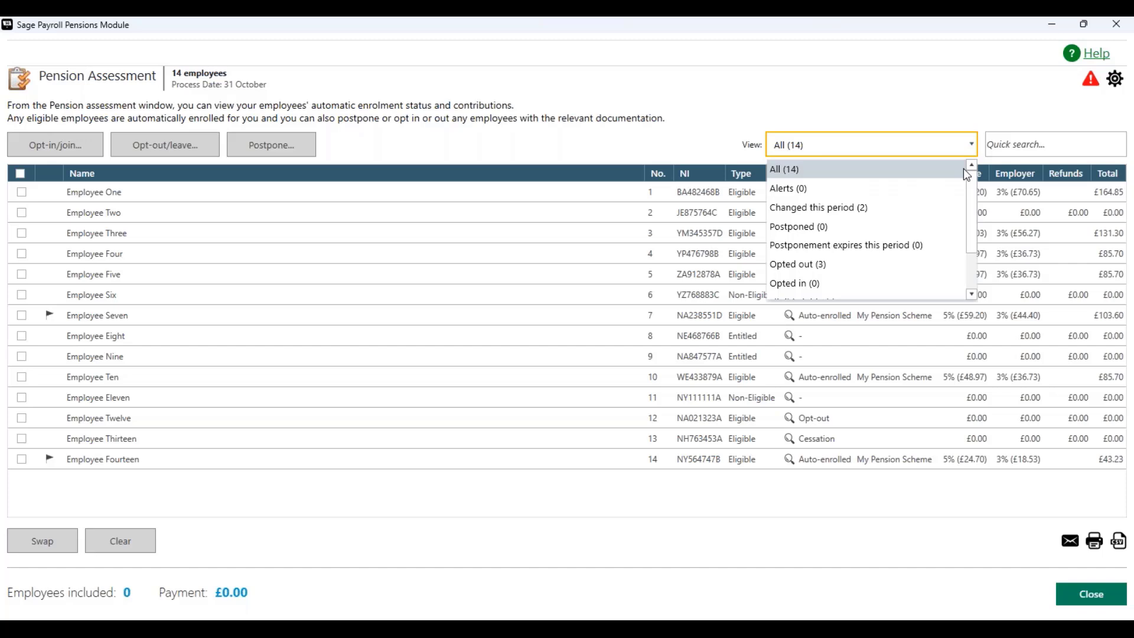
left_click(847, 208)
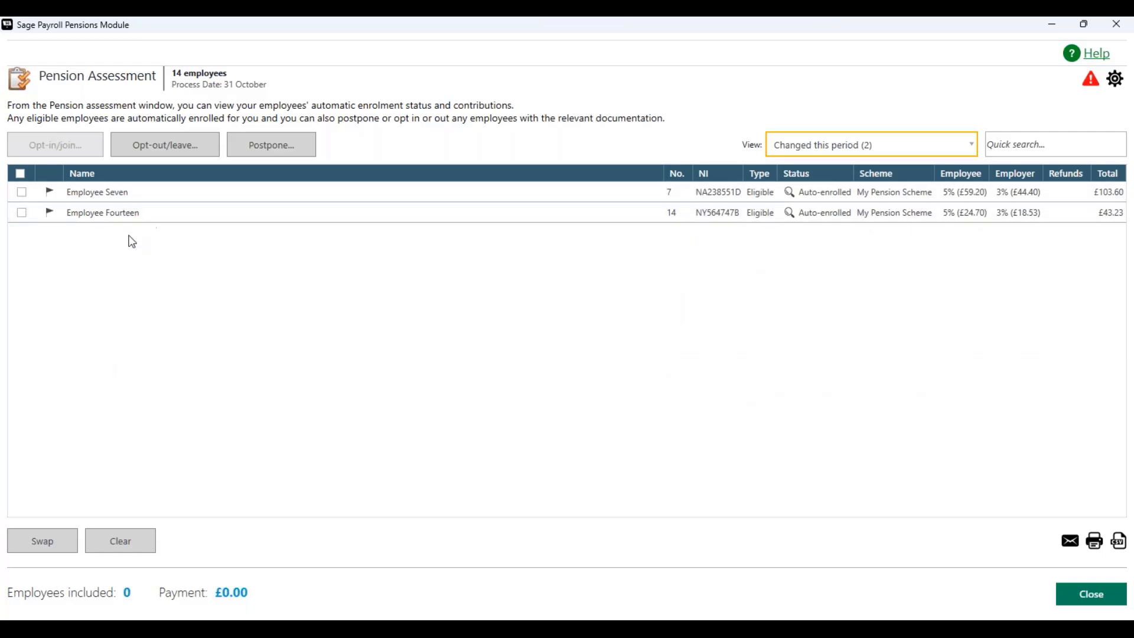
mouse_move(48, 212)
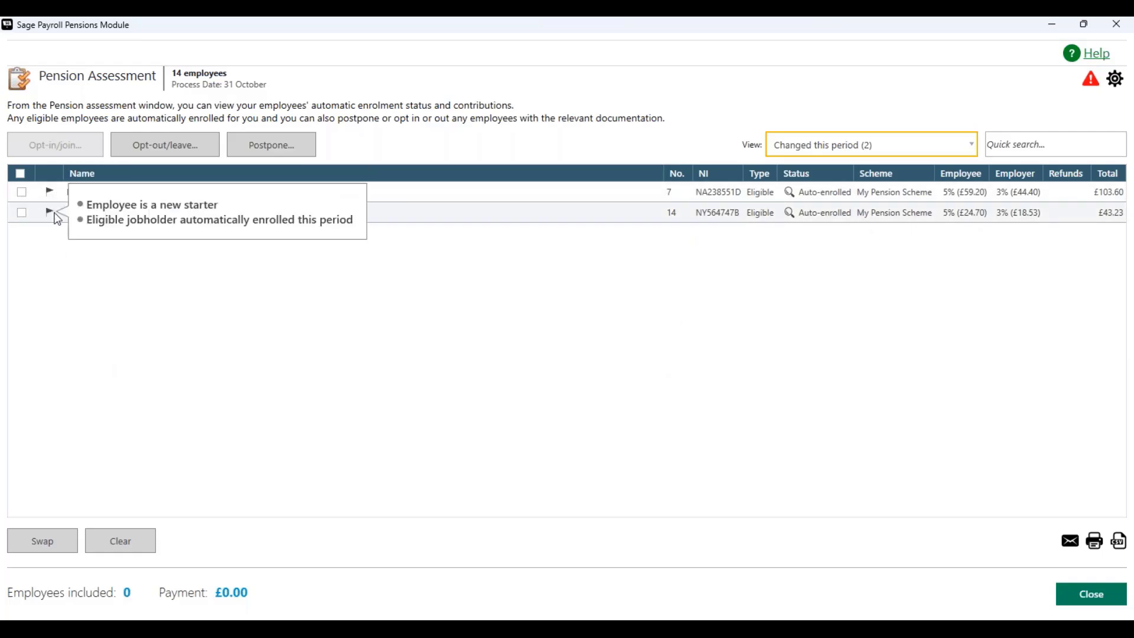
Step: Filter the pension assessment list to eligible jobholders and to entitled workers, and return the view to all employees
left_click(927, 146)
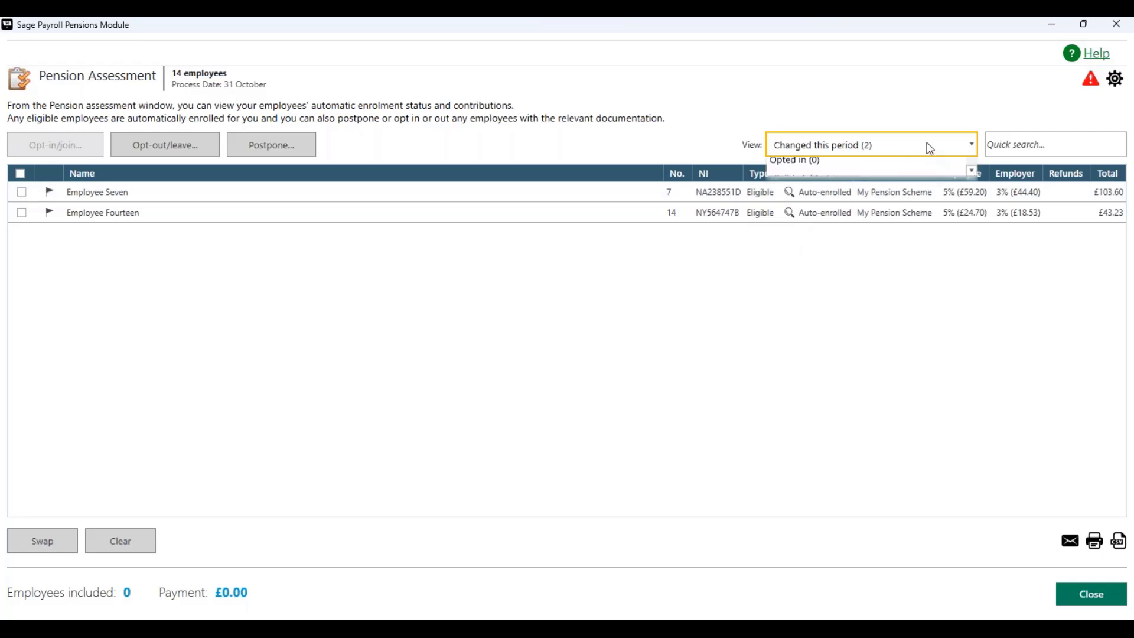
left_click_drag(974, 203, 976, 260)
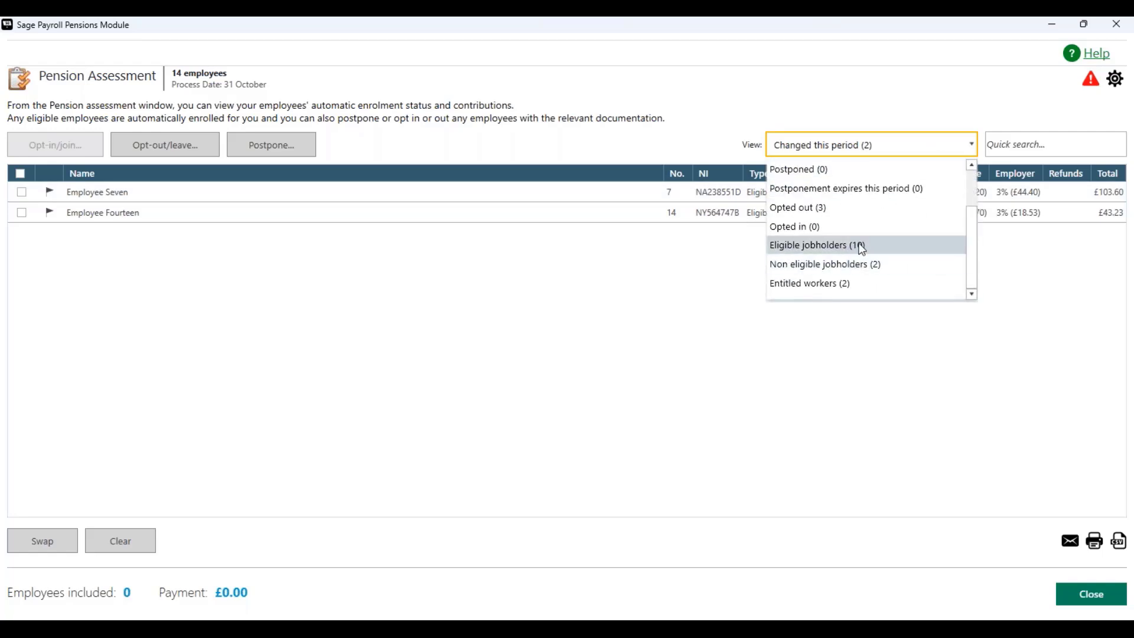
left_click(819, 244)
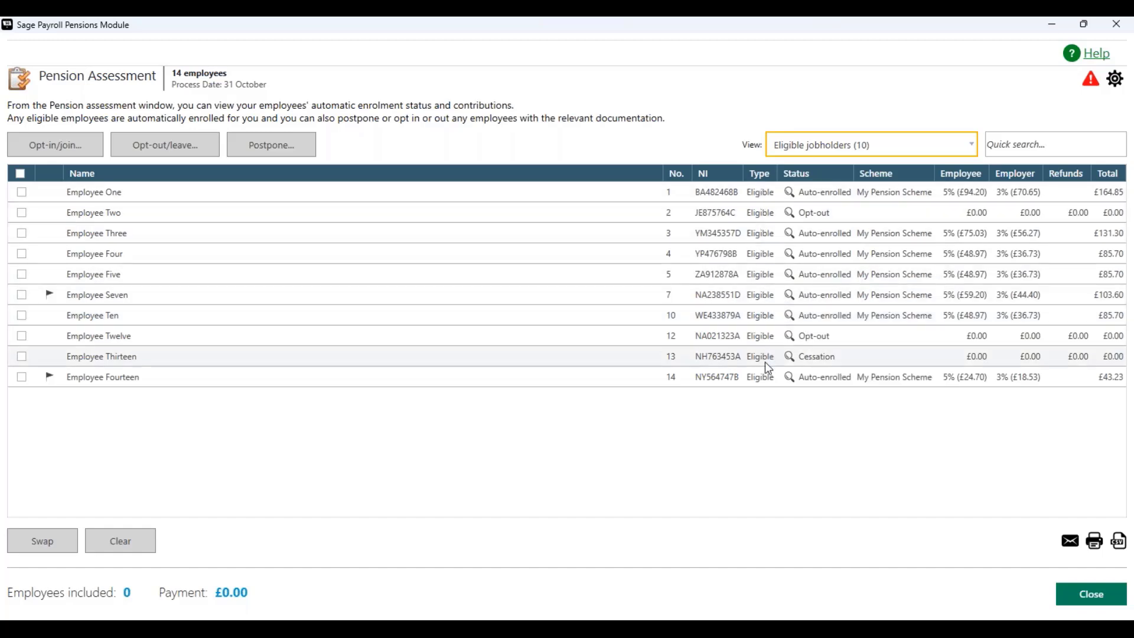
left_click(972, 147)
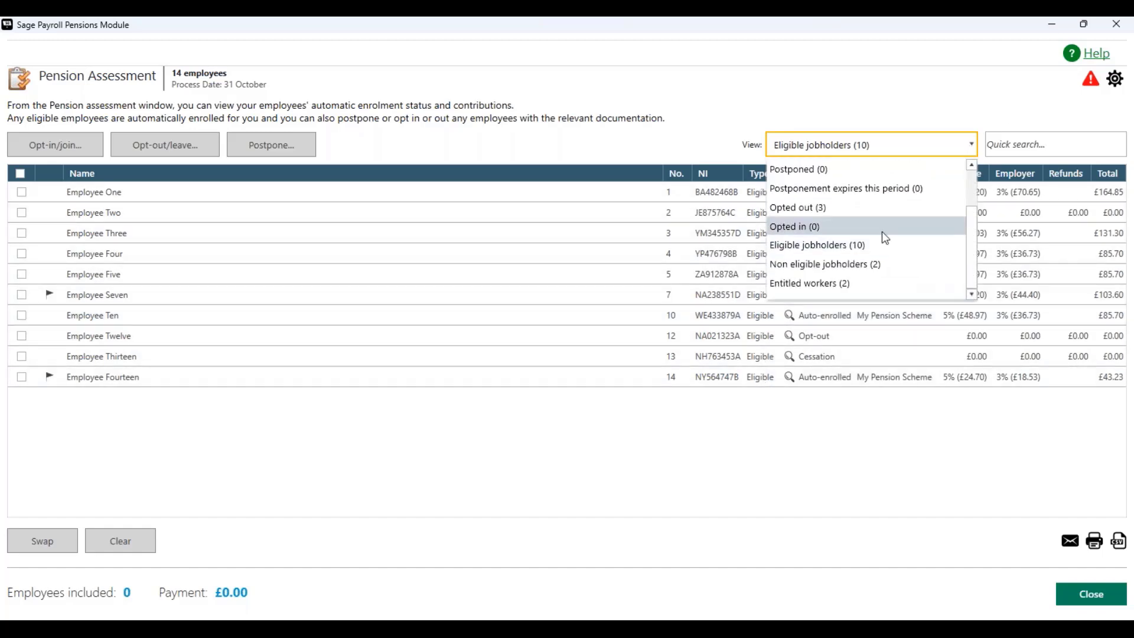
left_click(833, 283)
left_click(972, 146)
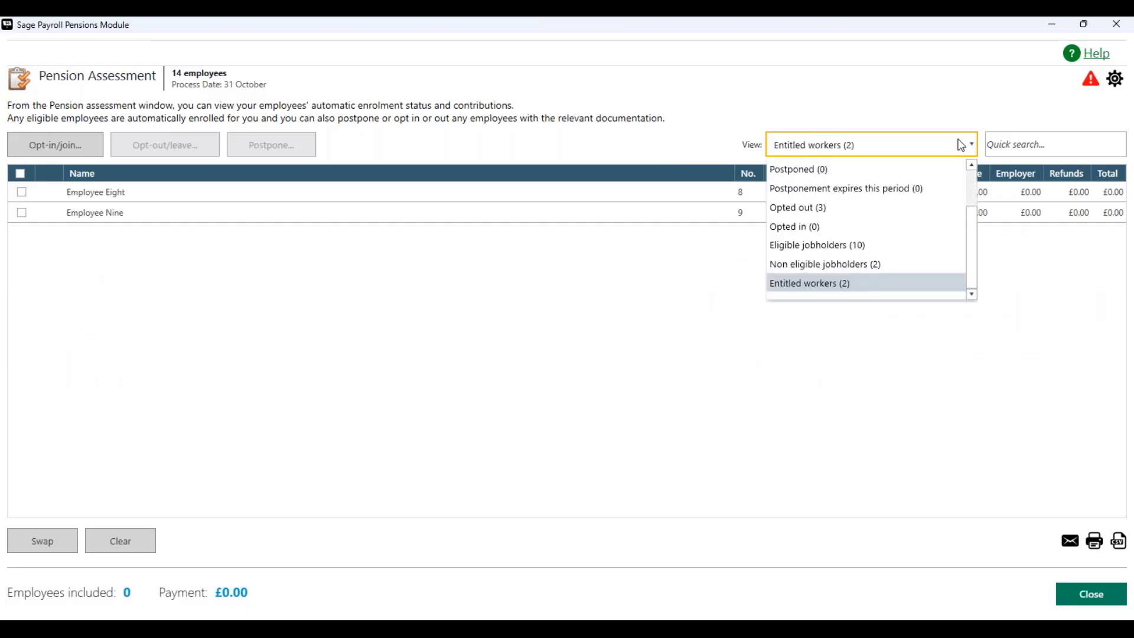
left_click_drag(967, 219, 976, 164)
left_click(884, 169)
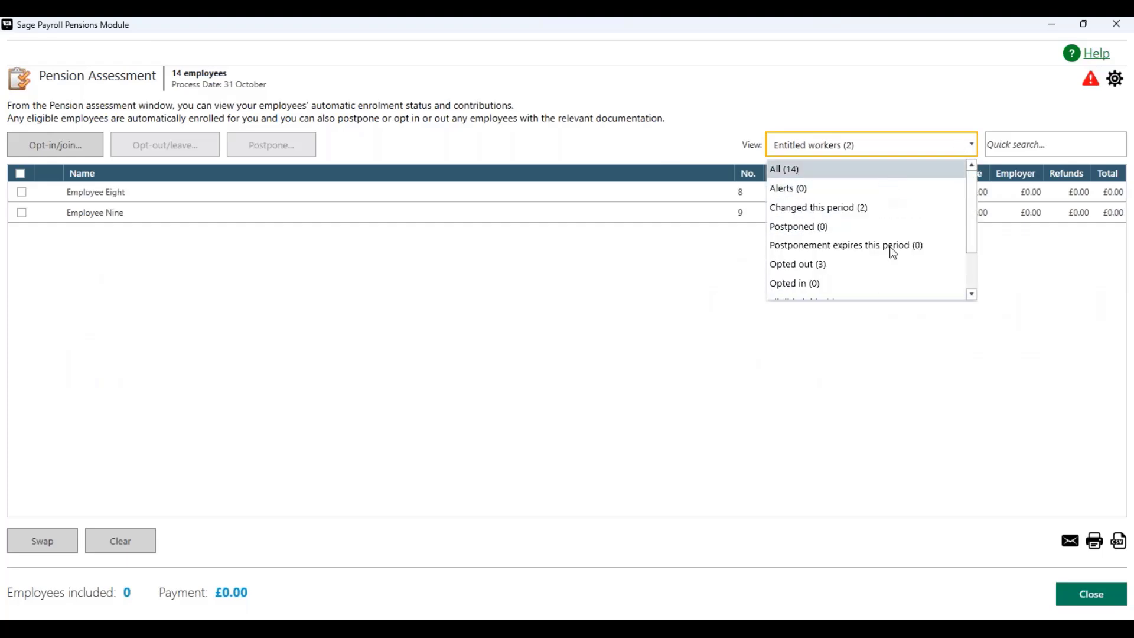
Step: Search the pension assessment list for "five" and clear the search
left_click(1019, 148)
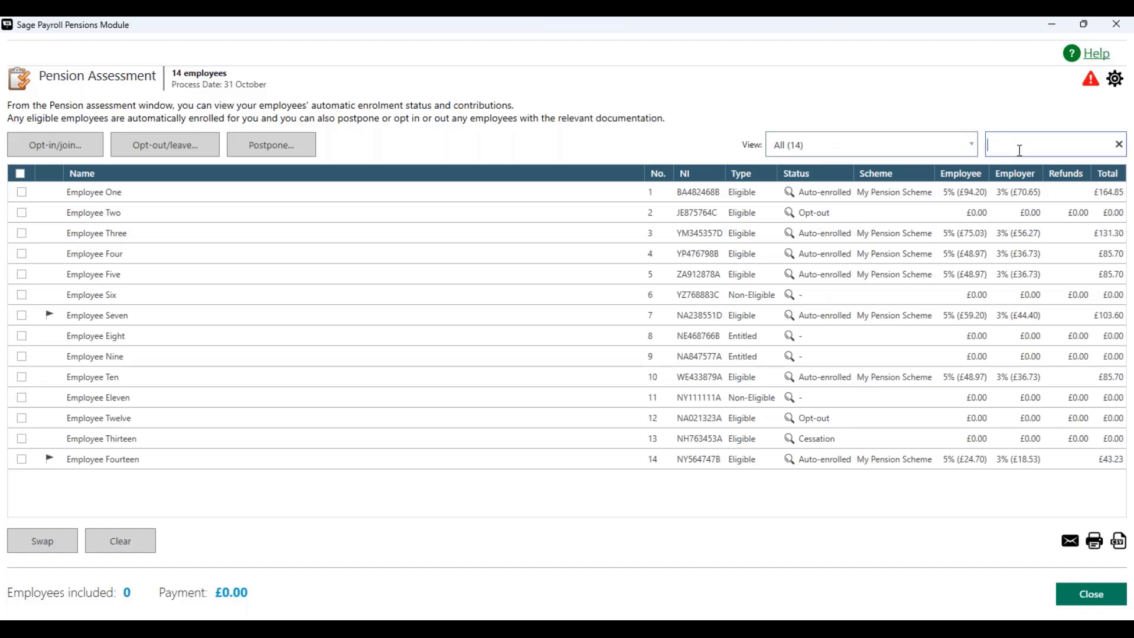
type("five")
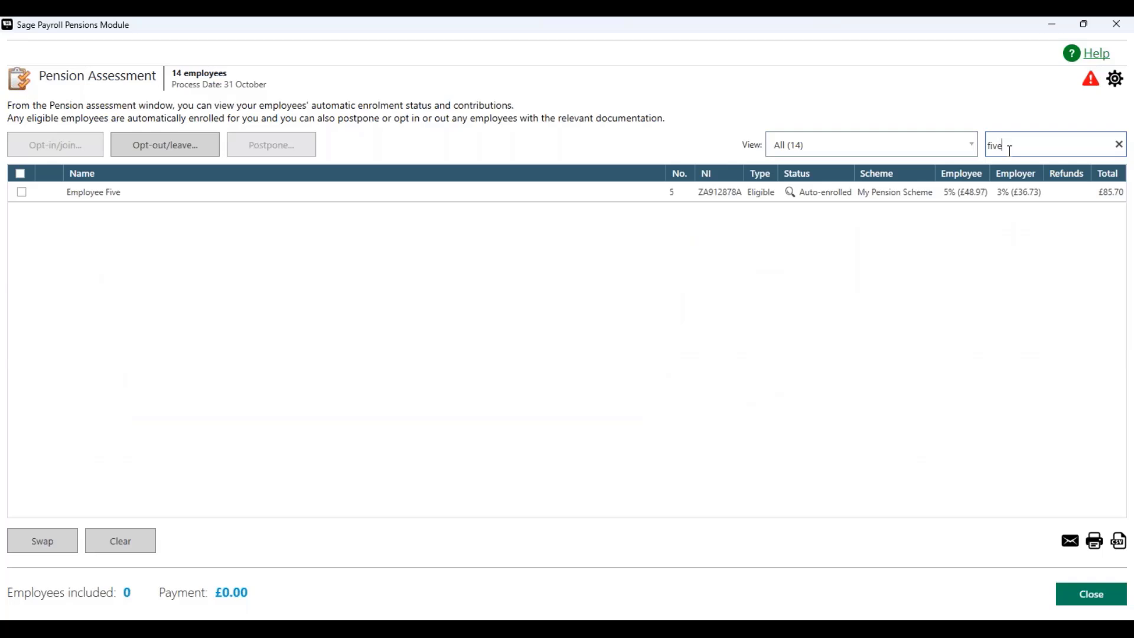
left_click(1119, 145)
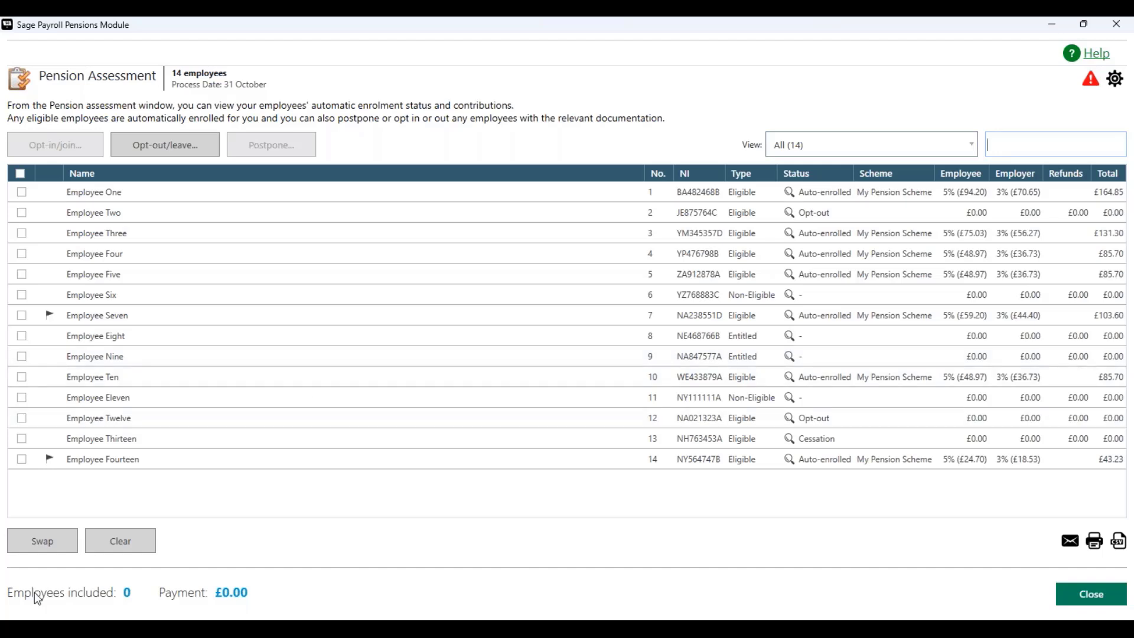
Step: Select all employees in the assessment, deselect Employees Twelve, Nine, Ten and Seven, and clear the whole selection
left_click(71, 550)
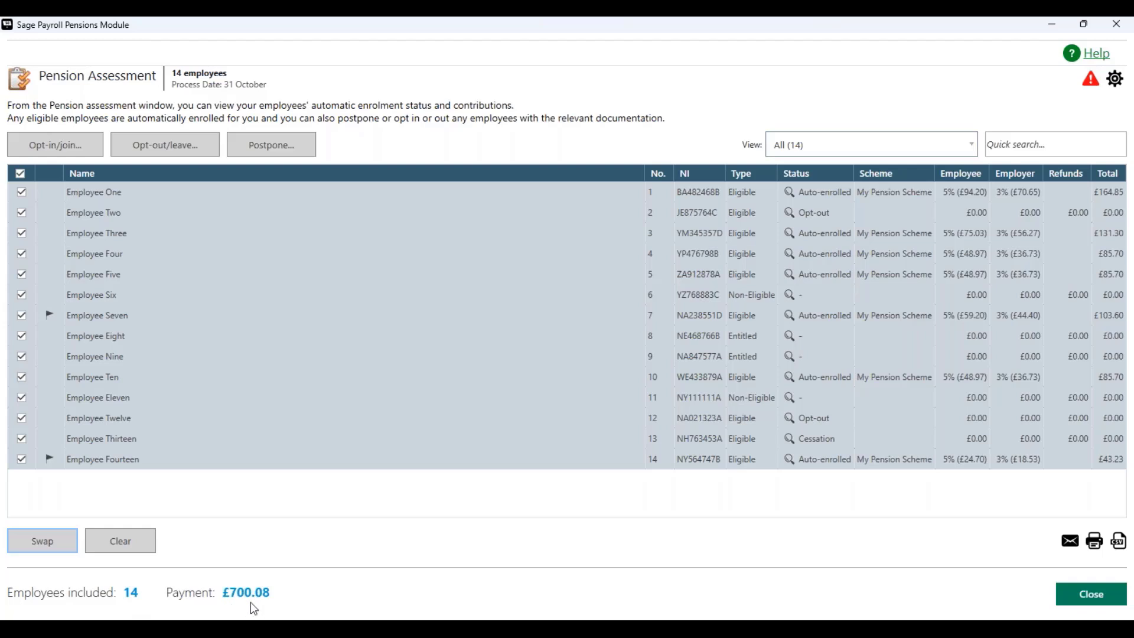
left_click(22, 419)
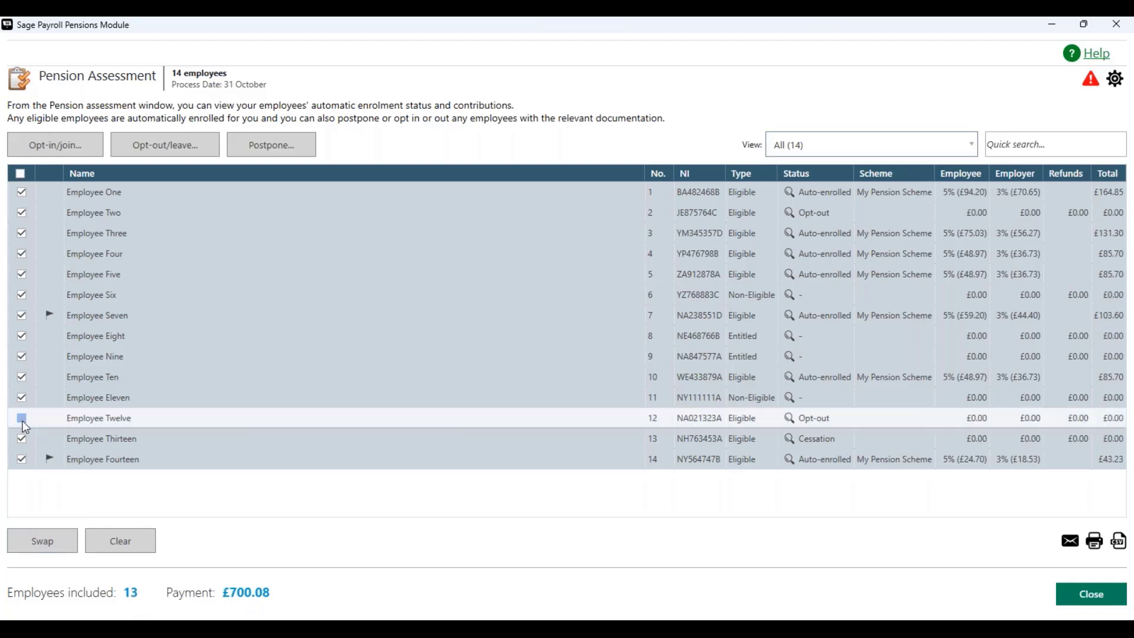
left_click(21, 357)
left_click(21, 378)
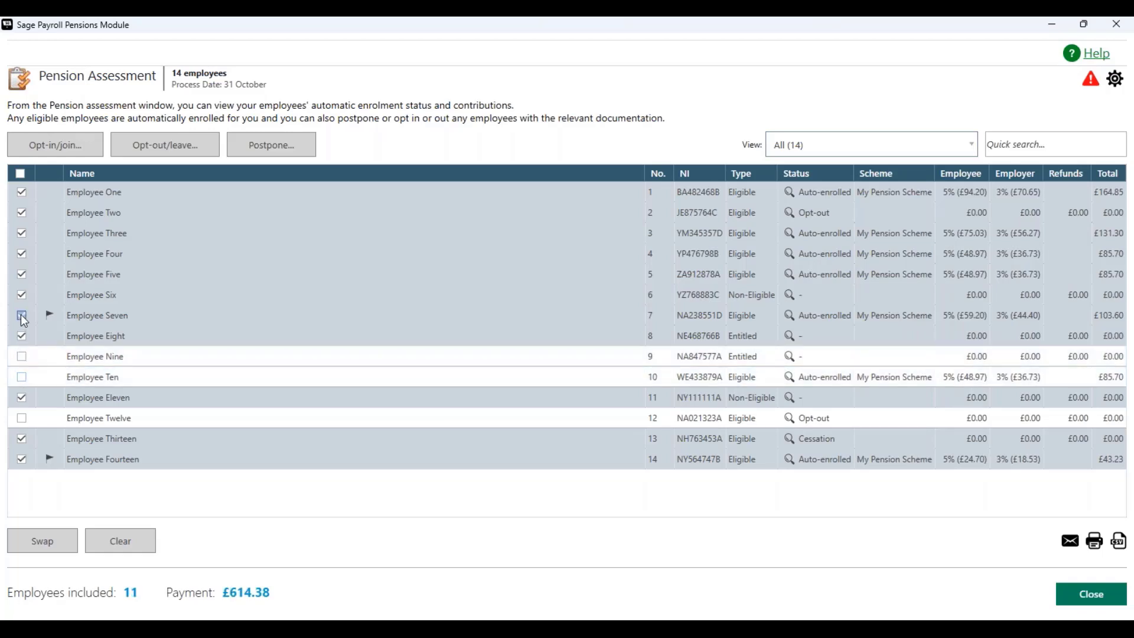
left_click(22, 317)
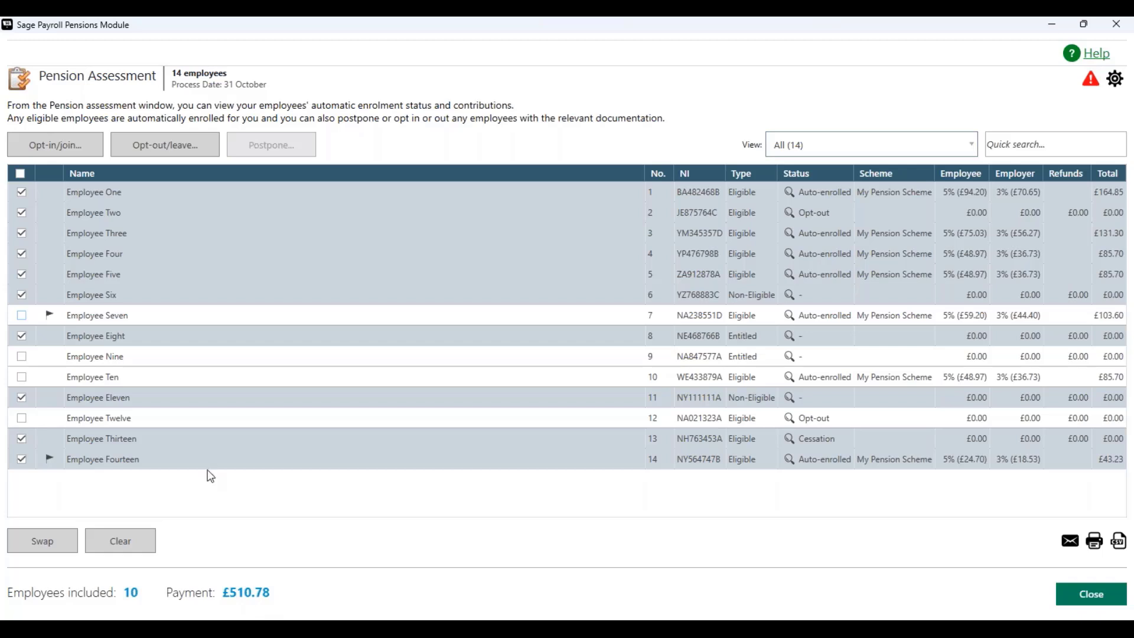
left_click(21, 174)
left_click(20, 175)
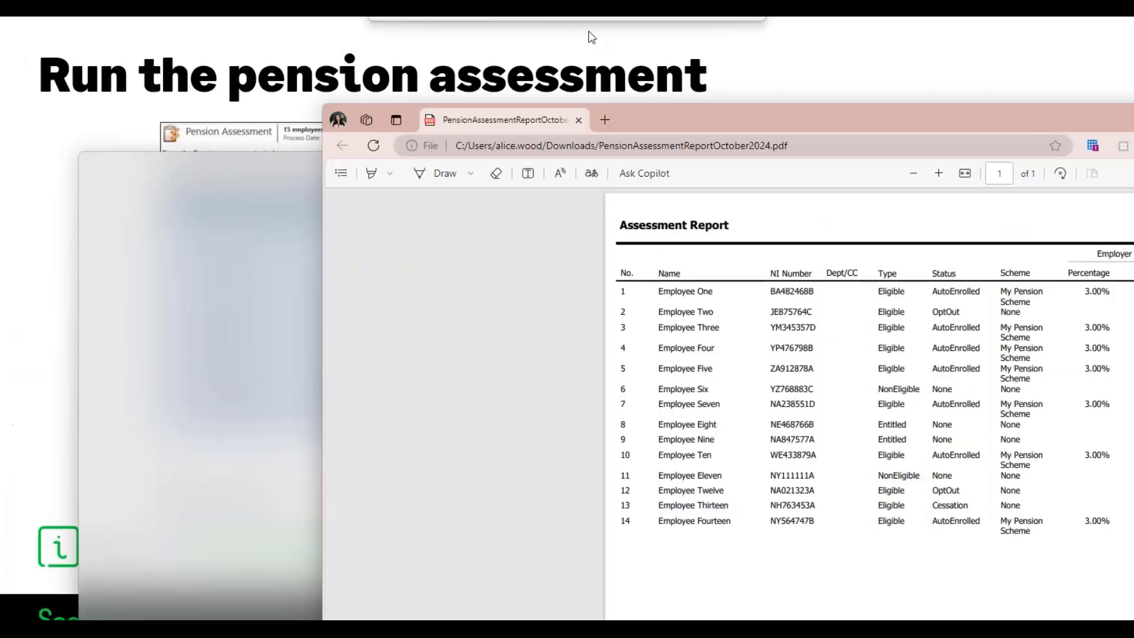
Step: Maximise the PensionAssessmentReportOctober2024.pdf window in the browser to examine the assessment report
left_click_drag(589, 36, 509, 16)
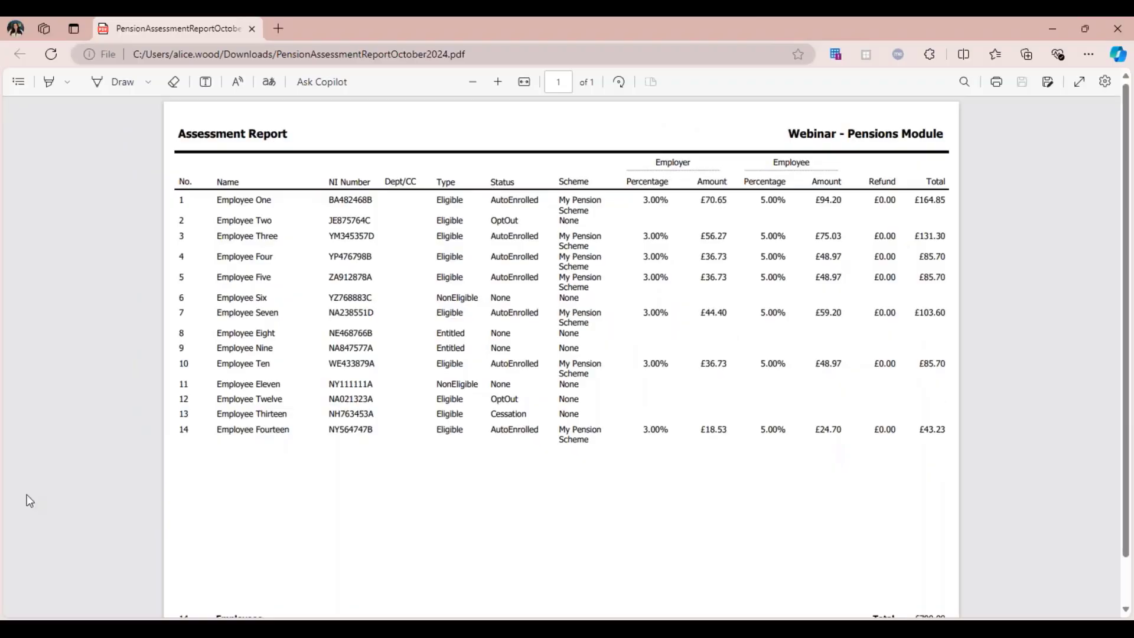
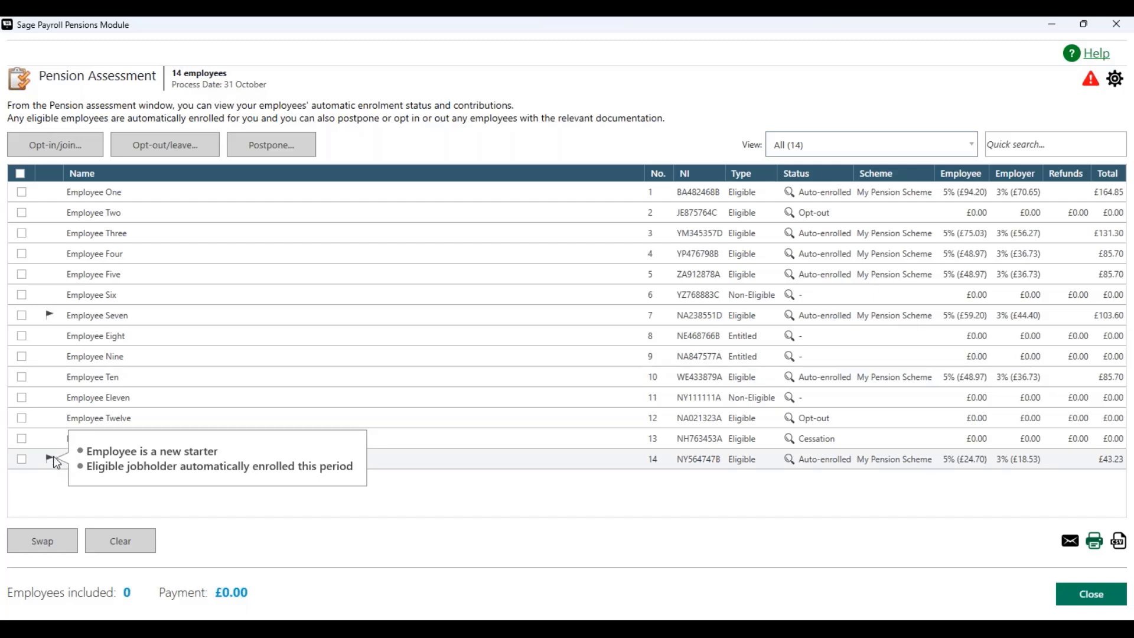
Step: Close the pension assessment and update the October payroll records for all 14 selected employees, relying on the automatic backup
mouse_move(51, 460)
left_click(1092, 598)
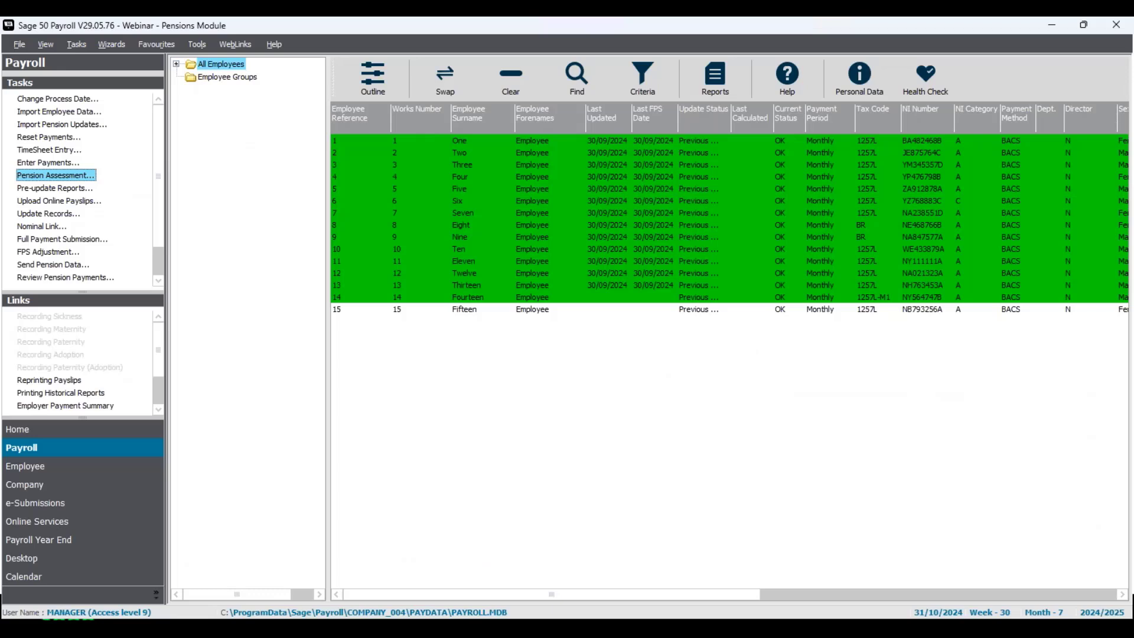
left_click(60, 215)
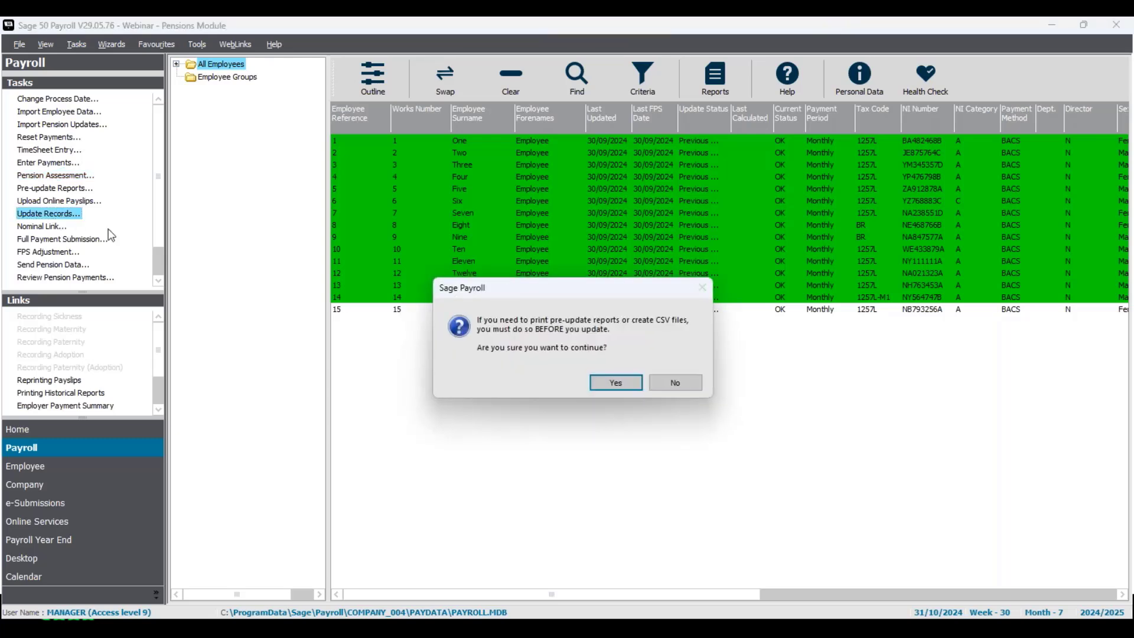
left_click(638, 383)
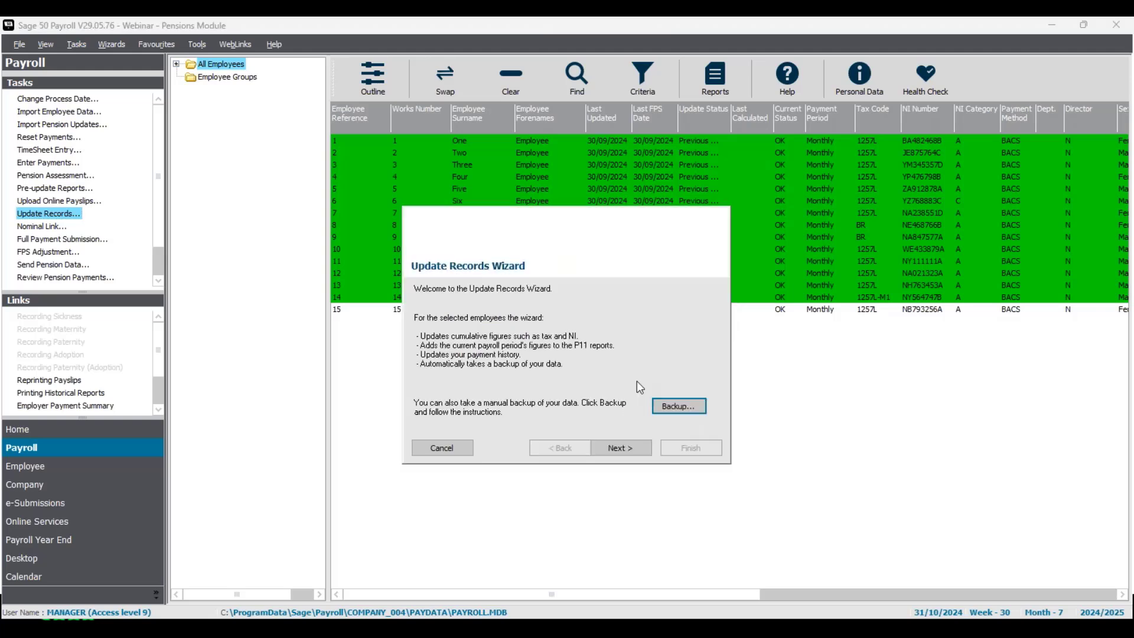
left_click(636, 447)
left_click(636, 449)
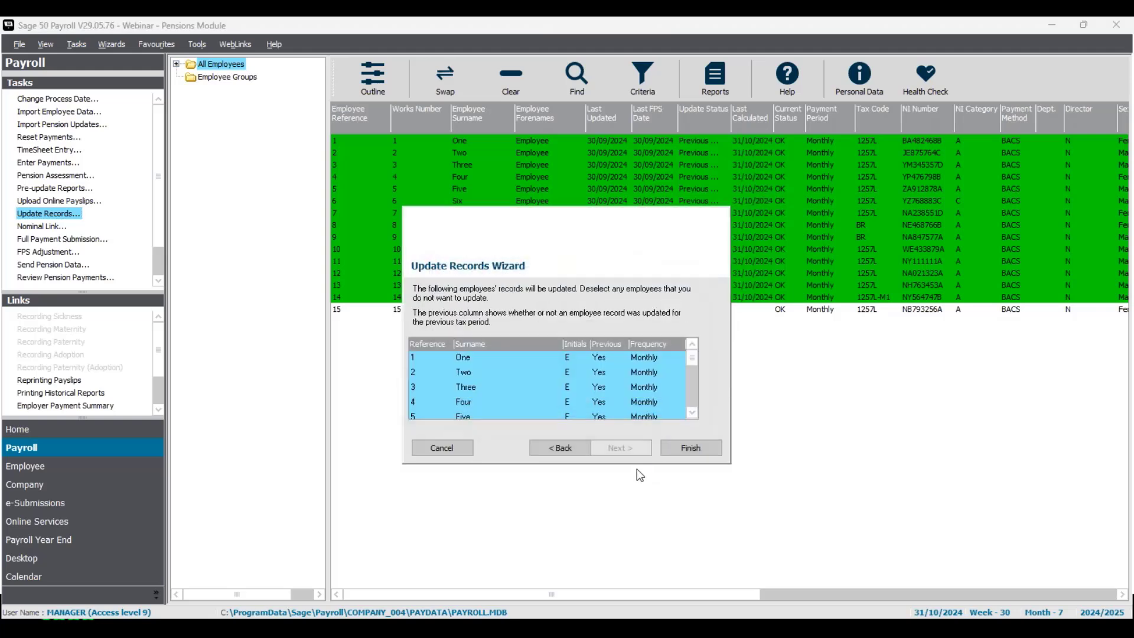
left_click(695, 449)
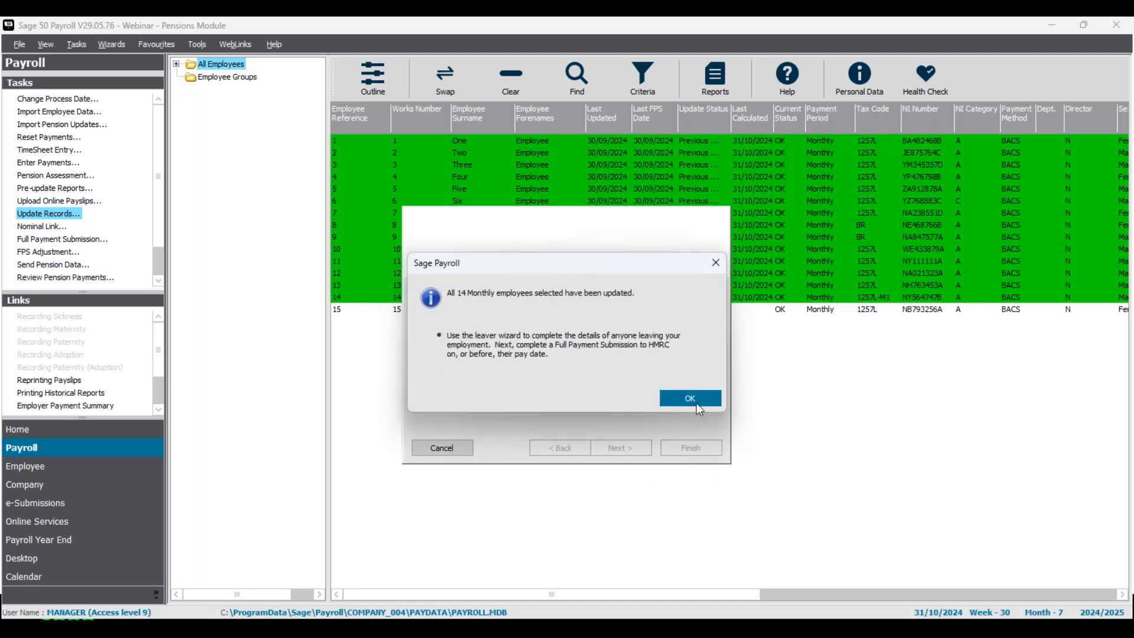
left_click(696, 403)
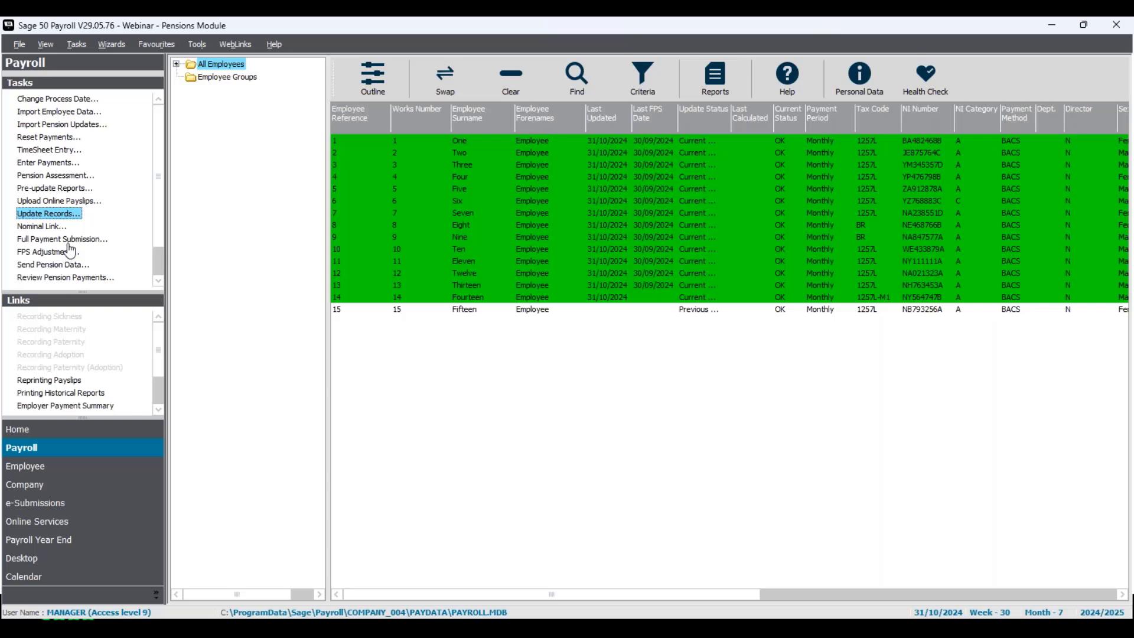
Step: Change the payroll process date to 30/11/2024
left_click(84, 100)
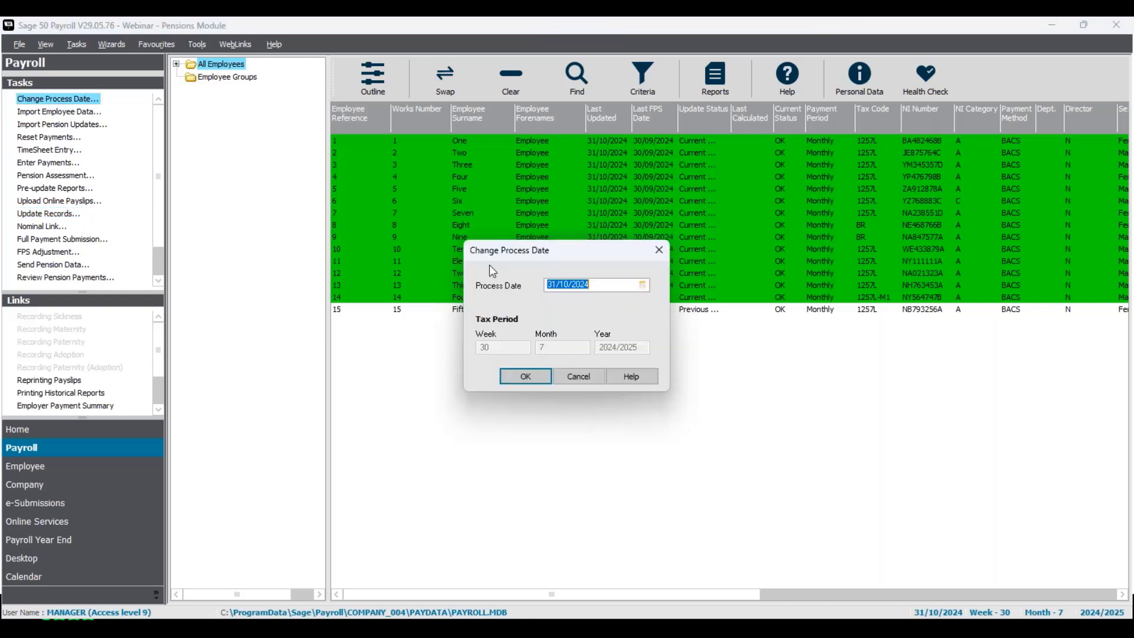
left_click(642, 285)
left_click(654, 301)
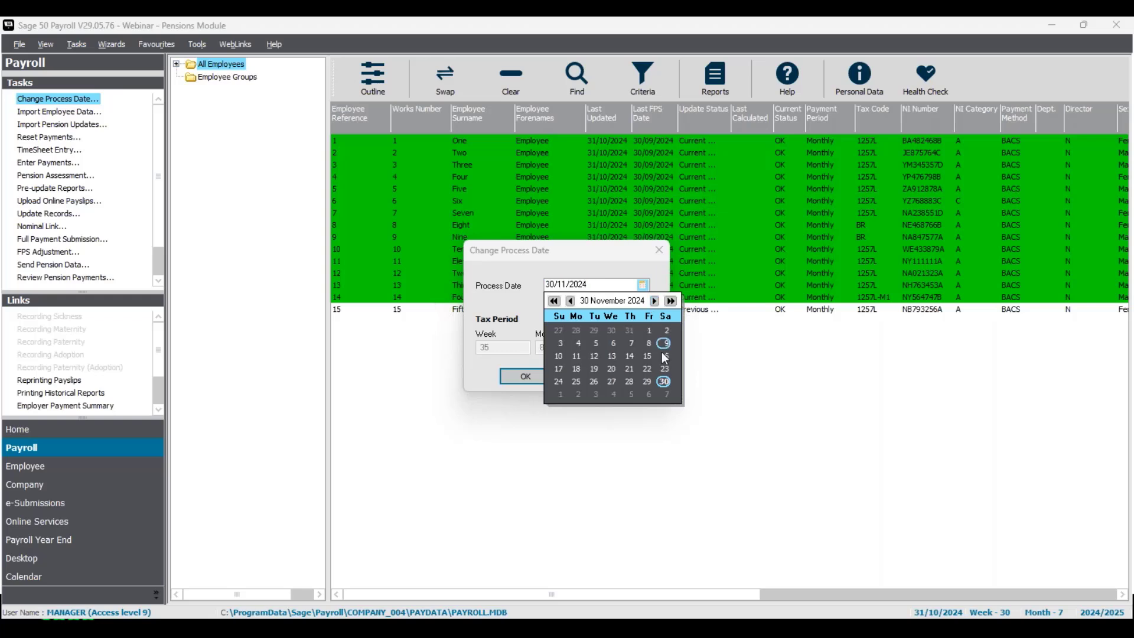
left_click(522, 304)
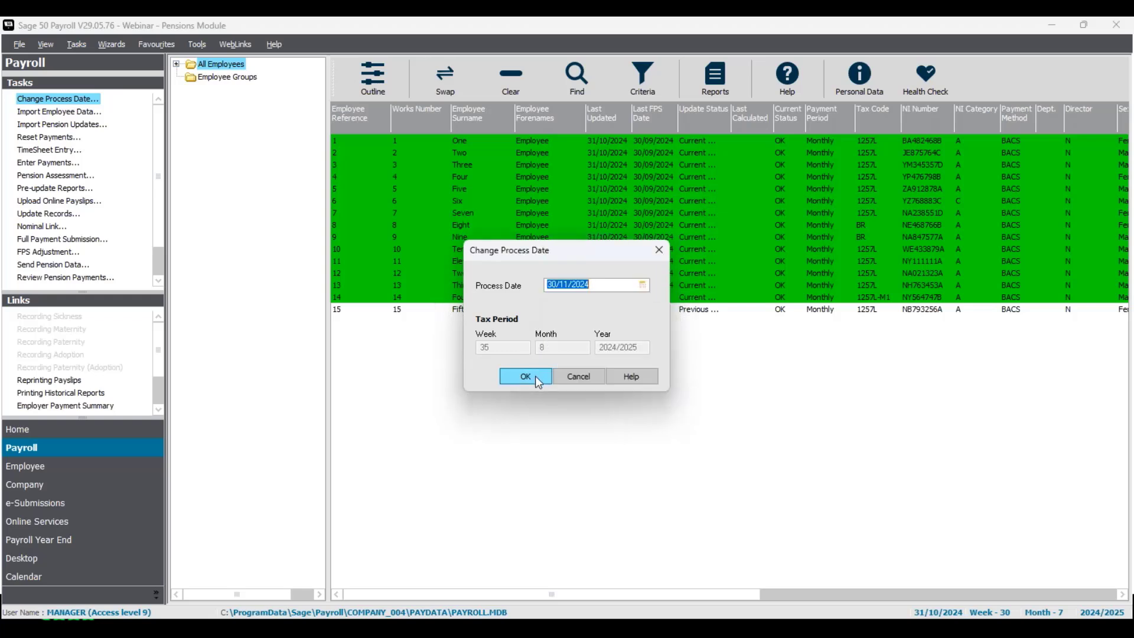
left_click(535, 376)
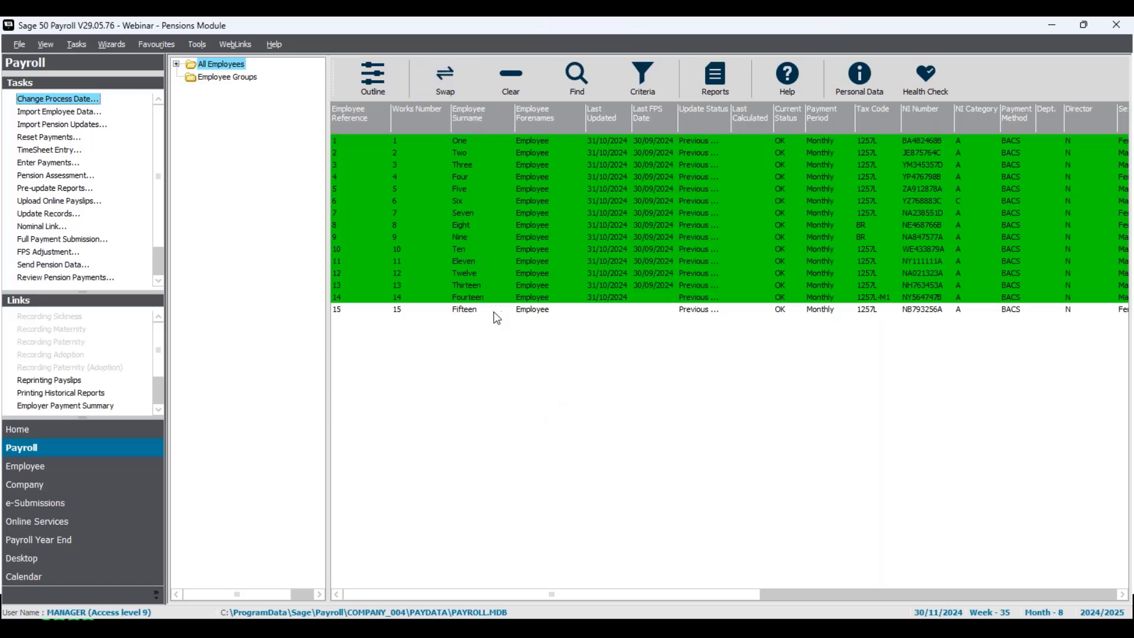
Step: Add Employee Fifteen to the payroll selection and save the November payments for Employees One to Seven
left_click(472, 310)
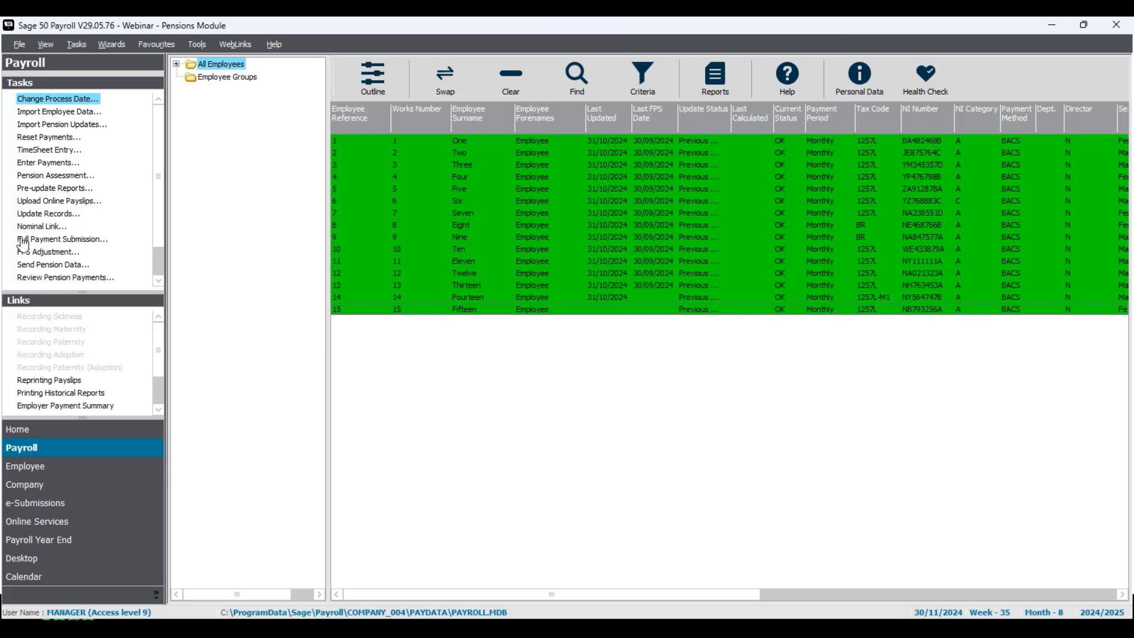
left_click(55, 164)
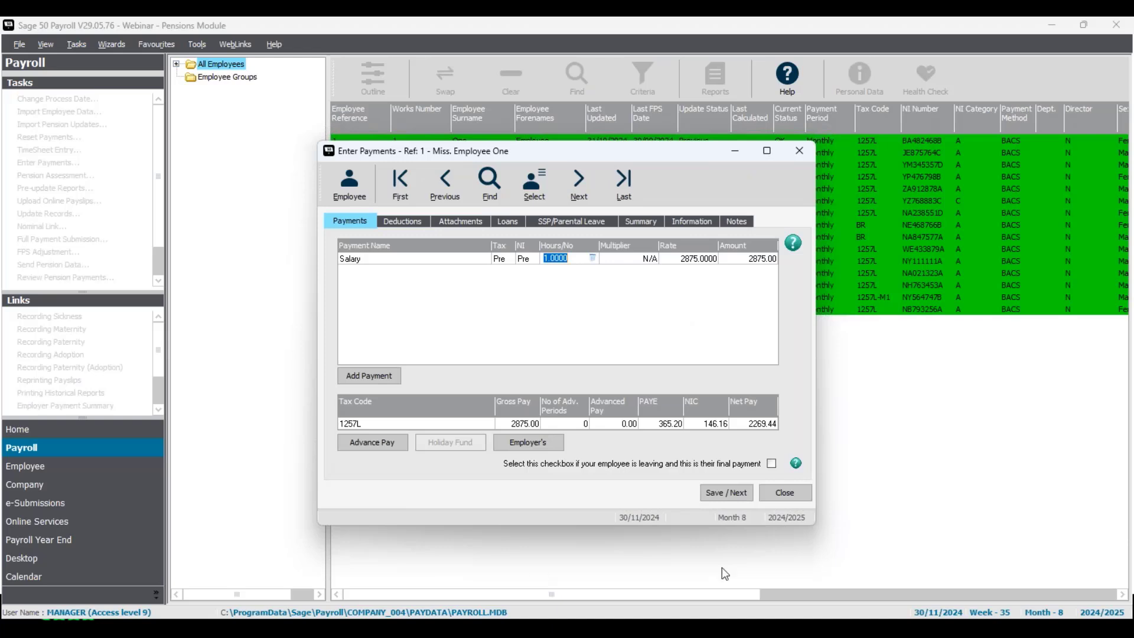
left_click(747, 496)
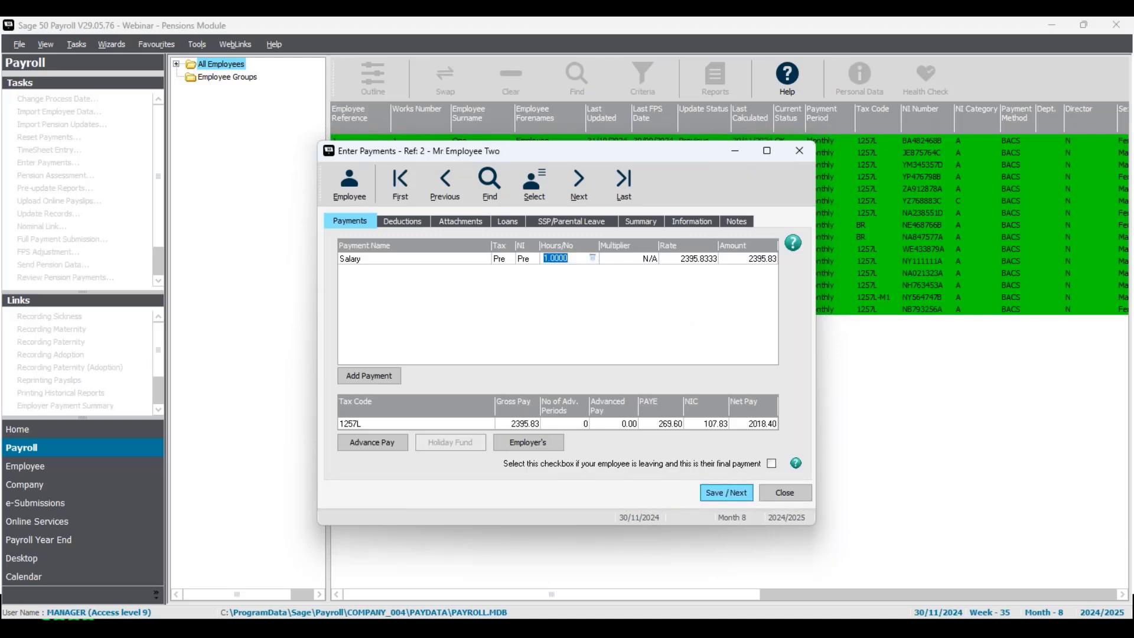
left_click(746, 496)
left_click(747, 496)
left_click(747, 496)
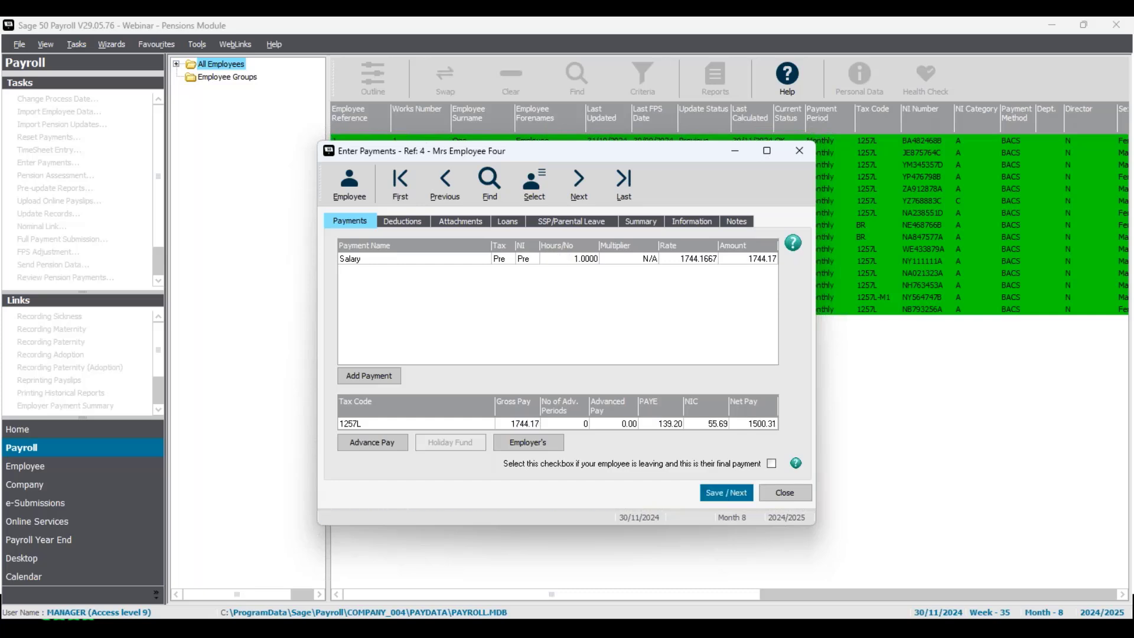
left_click(746, 496)
left_click(747, 496)
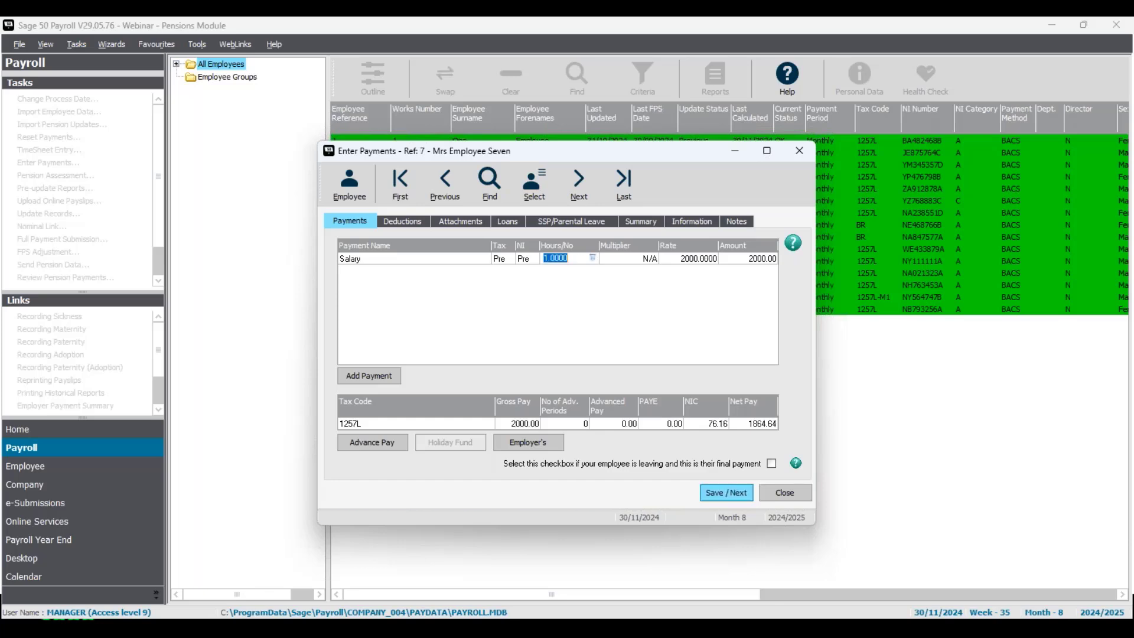
left_click(732, 492)
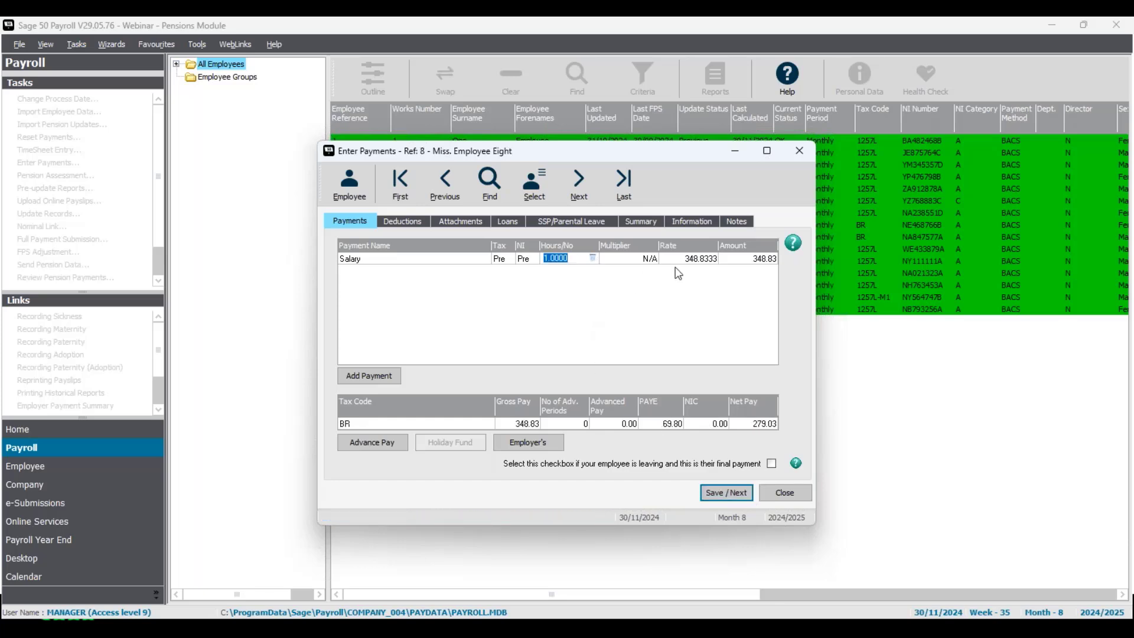
Step: Set Employee Eight's salary rate to 815 for November and save the payment
left_click(703, 260)
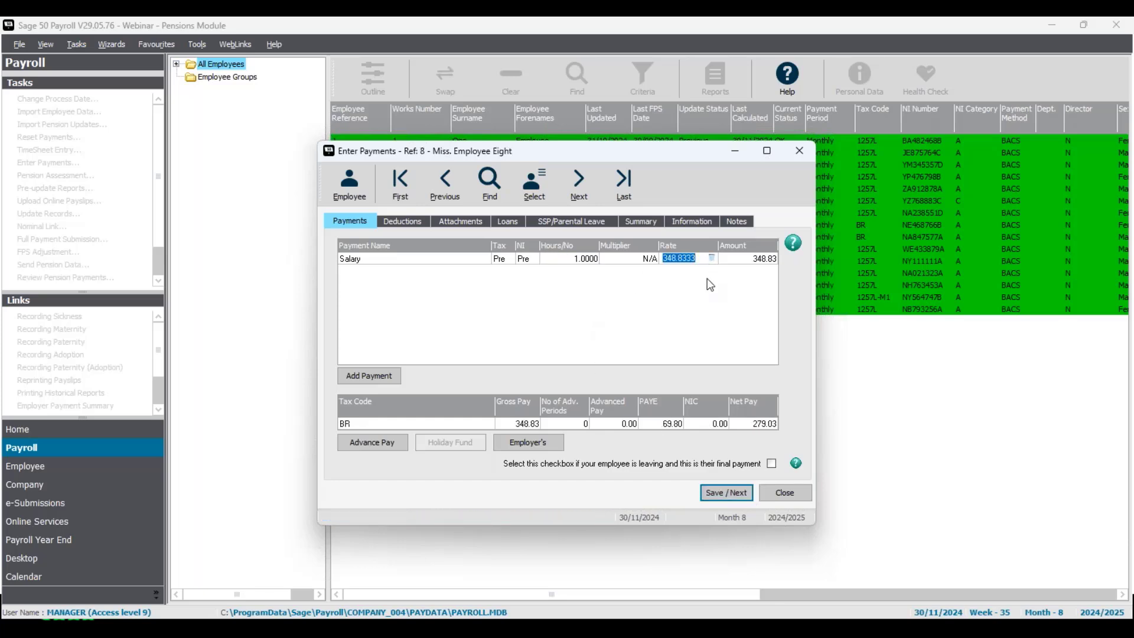
type("815")
key("Tab")
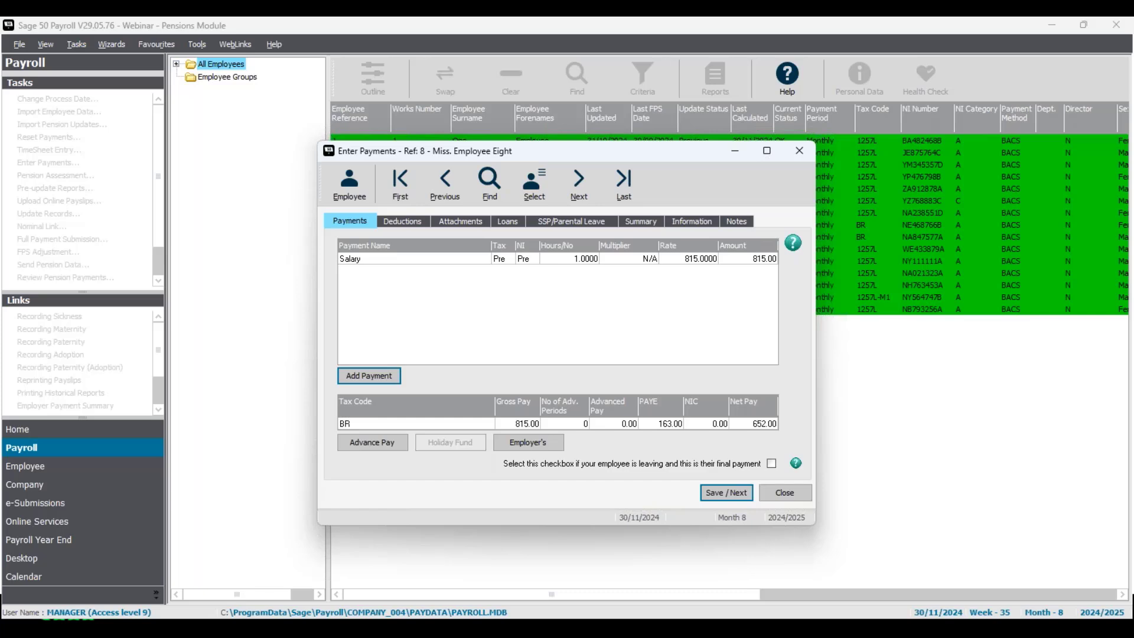
left_click(726, 492)
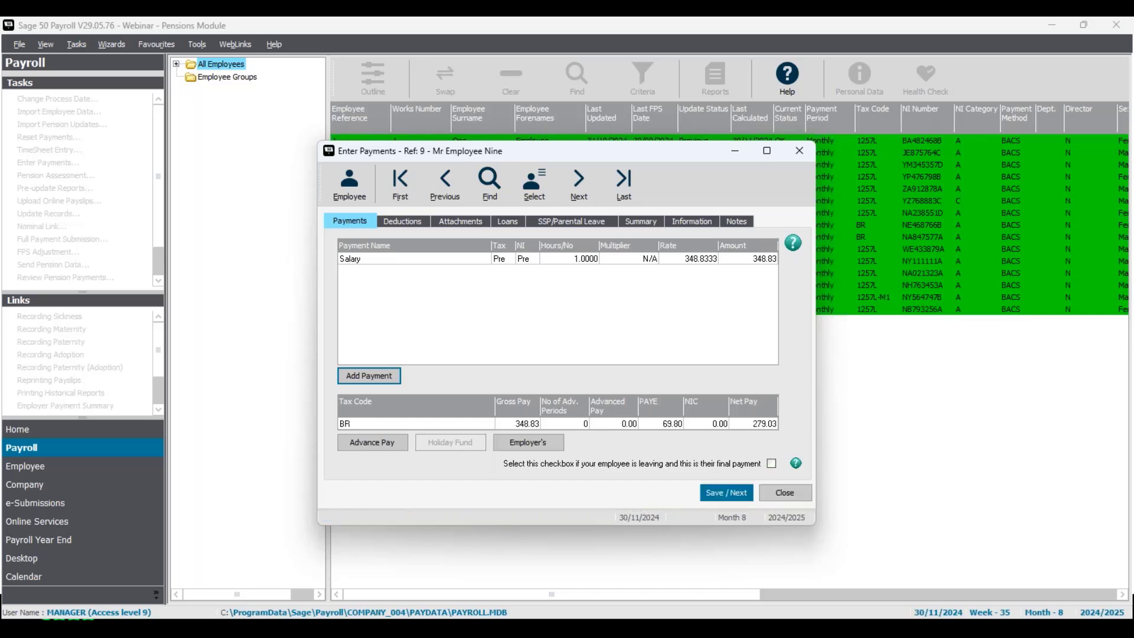
Step: Save the November payments for Employees Nine to Fifteen with their existing amounts and finish entering payments
left_click(738, 494)
left_click(738, 495)
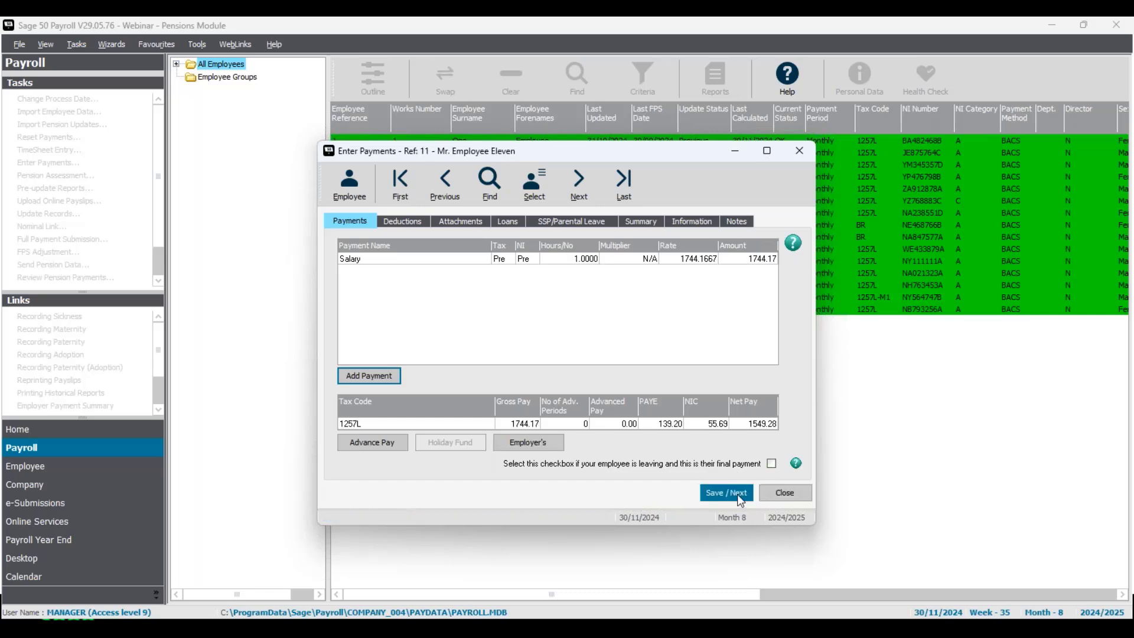
left_click(739, 498)
left_click(739, 498)
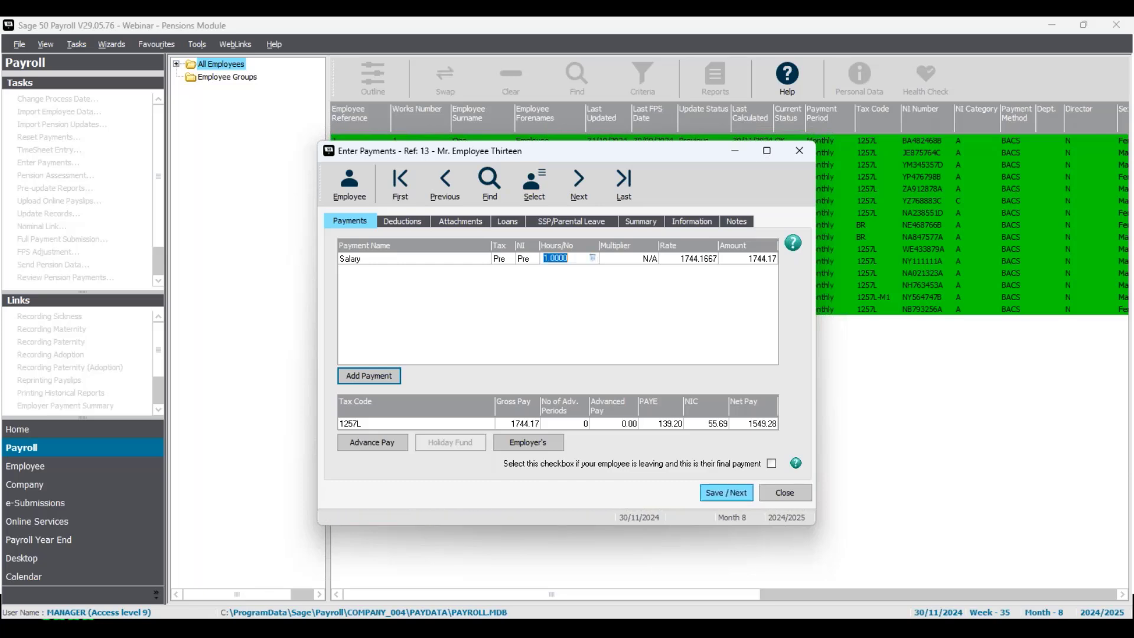
left_click(739, 498)
left_click(733, 497)
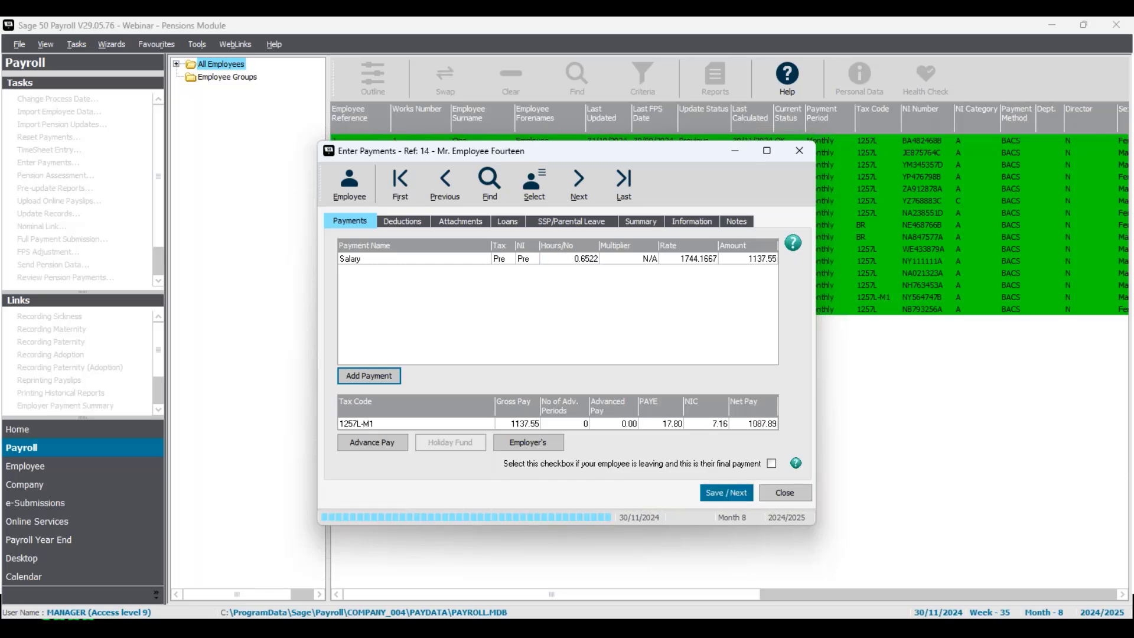
left_click(706, 259)
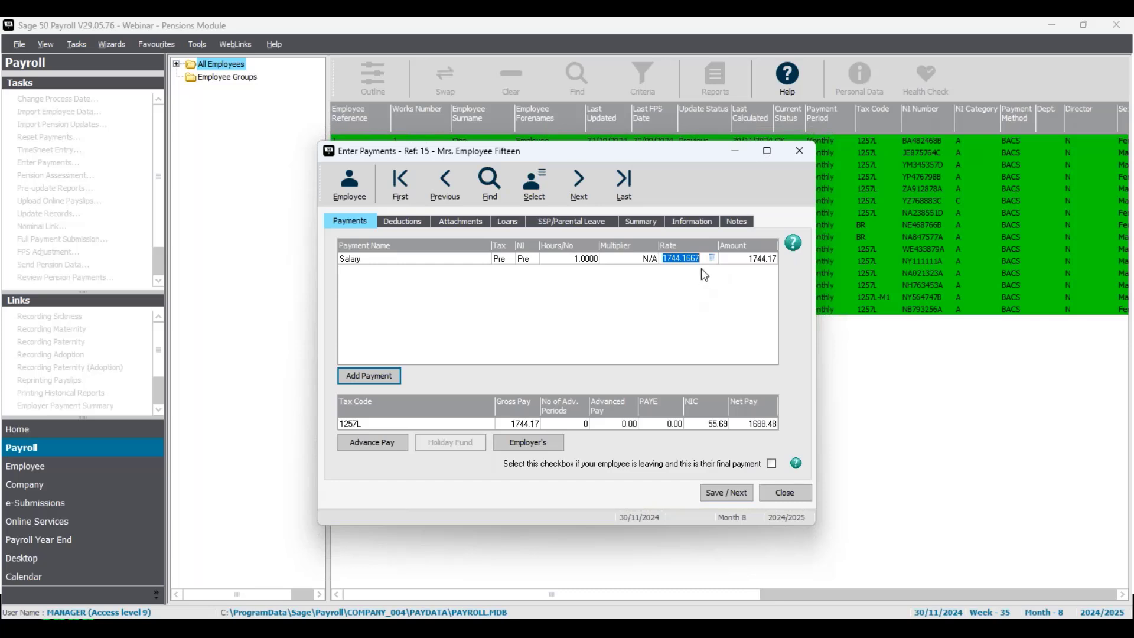
left_click(682, 332)
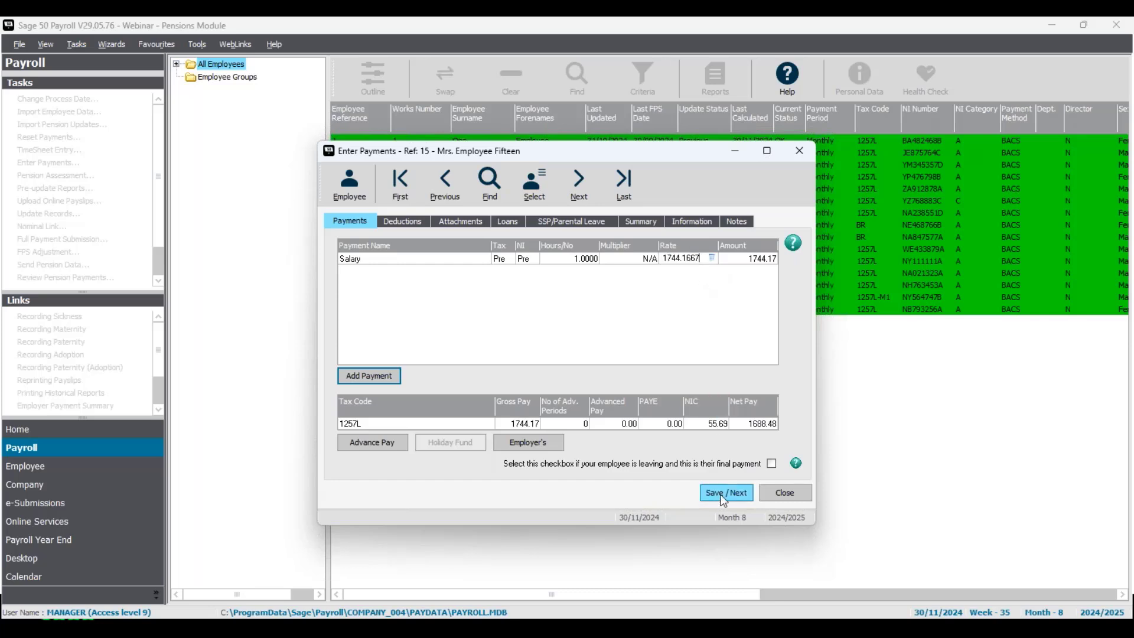
left_click(741, 493)
left_click(784, 493)
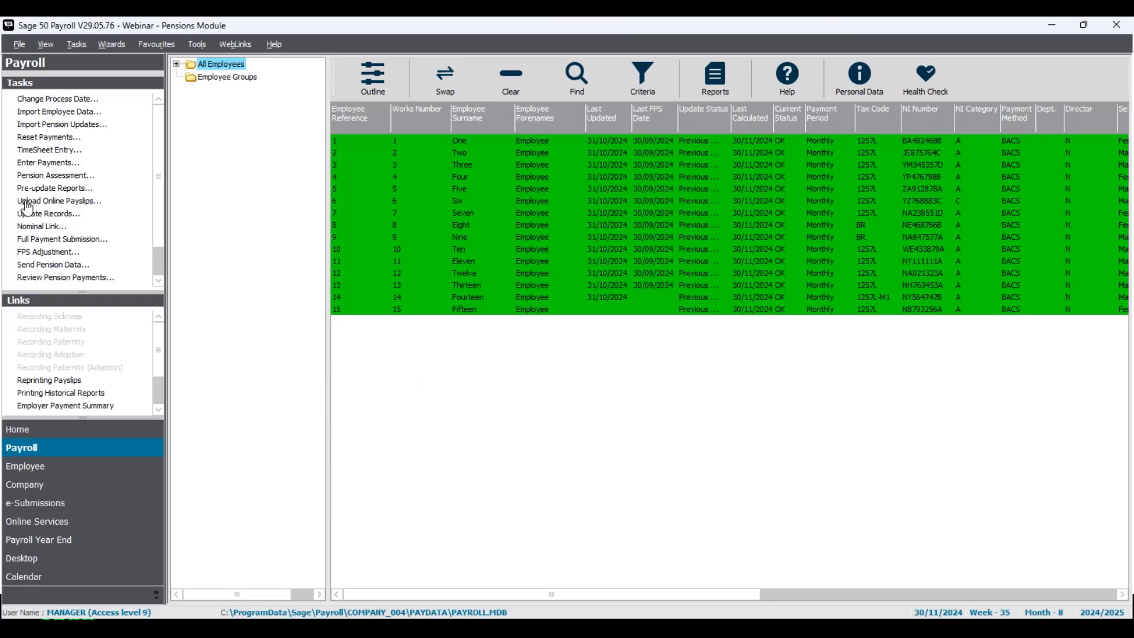
Step: Start the November pension assessment and accept taking a backup, proceeding to the backup path settings
left_click(84, 176)
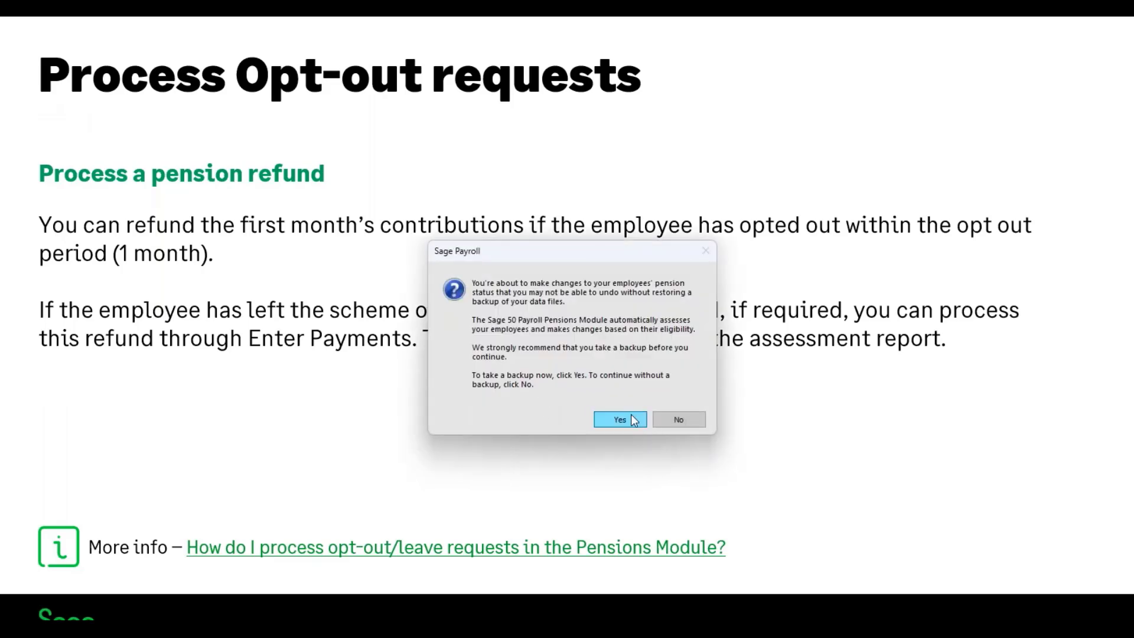
left_click(629, 416)
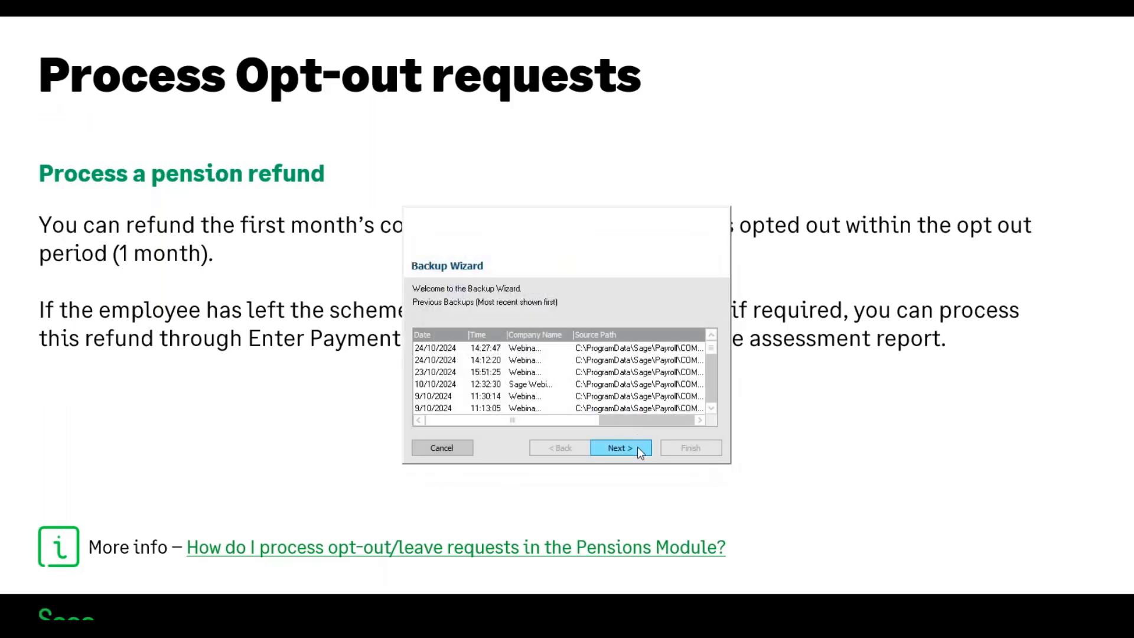
left_click(637, 446)
left_click(637, 450)
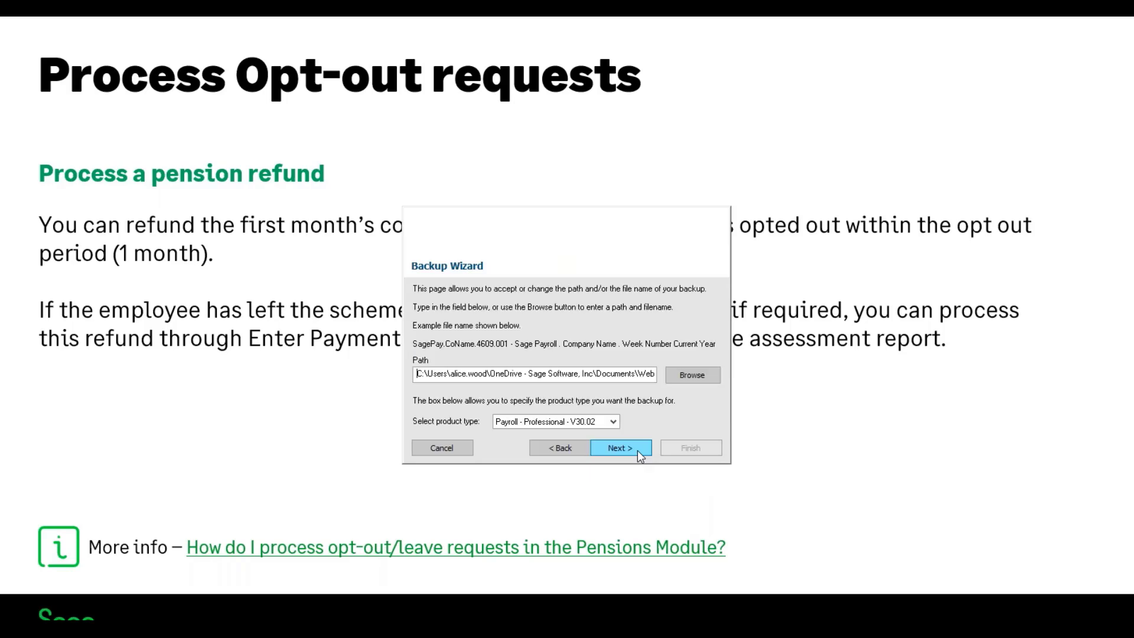
Step: Try to name the backup file pension assessment November 2024 v2.pdf in the Backups folder
left_click(702, 379)
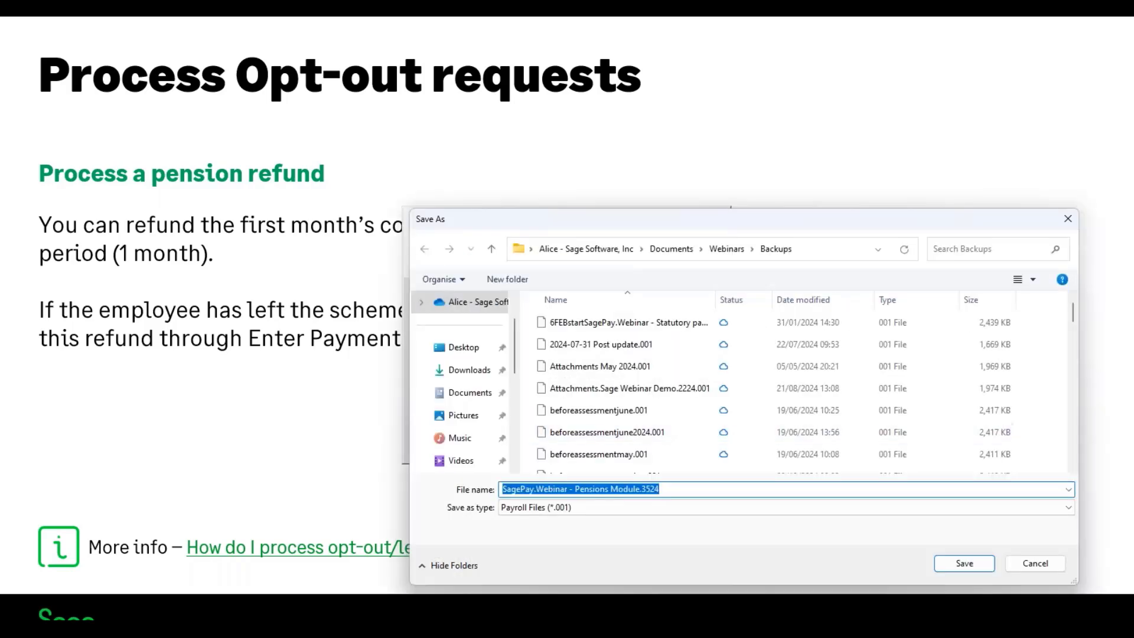
type("pension")
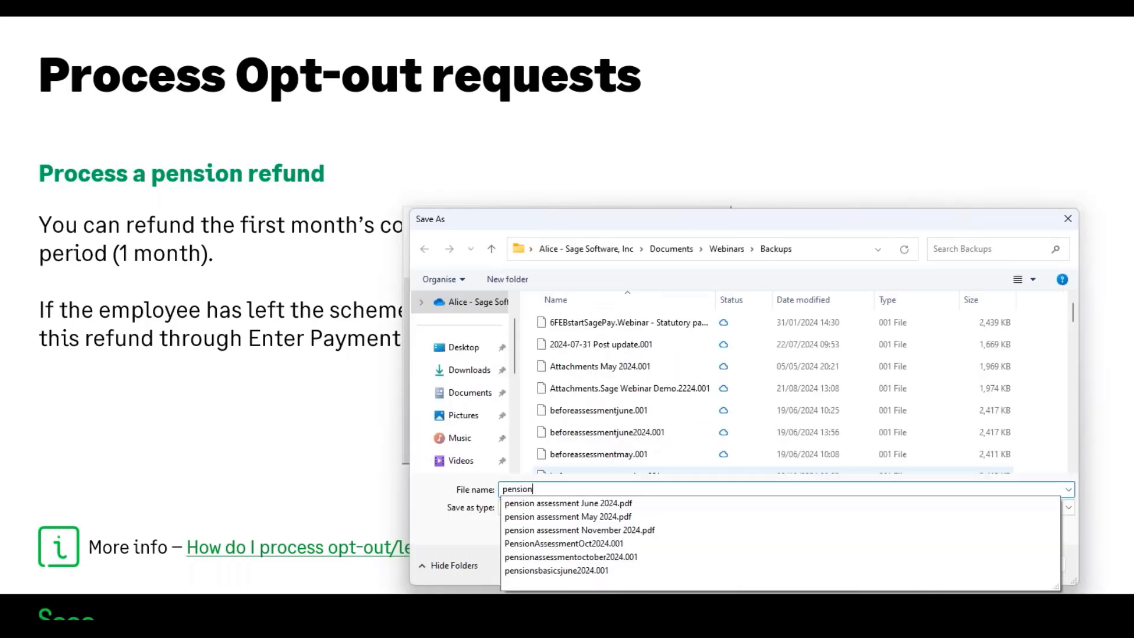
left_click(611, 530)
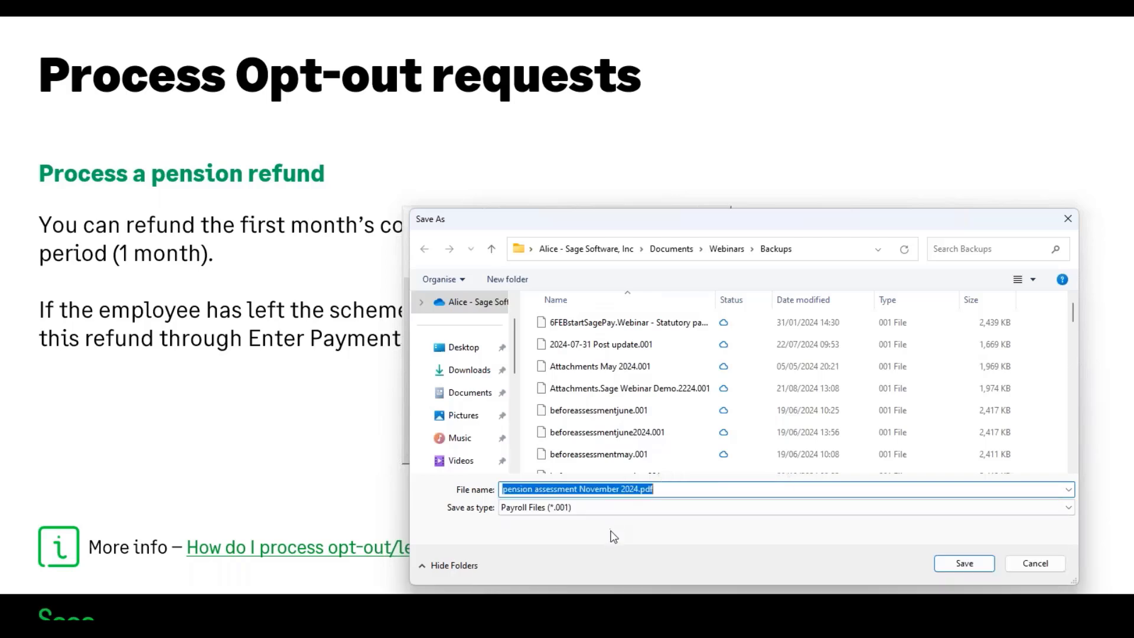
left_click(639, 489)
type("v")
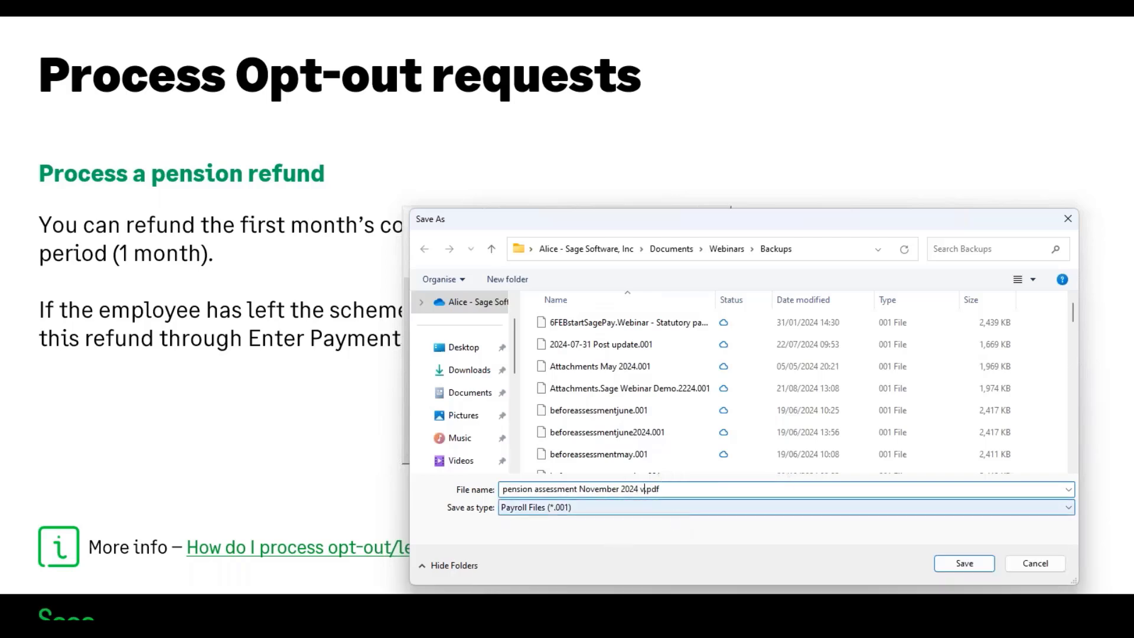
type("2")
key("Return")
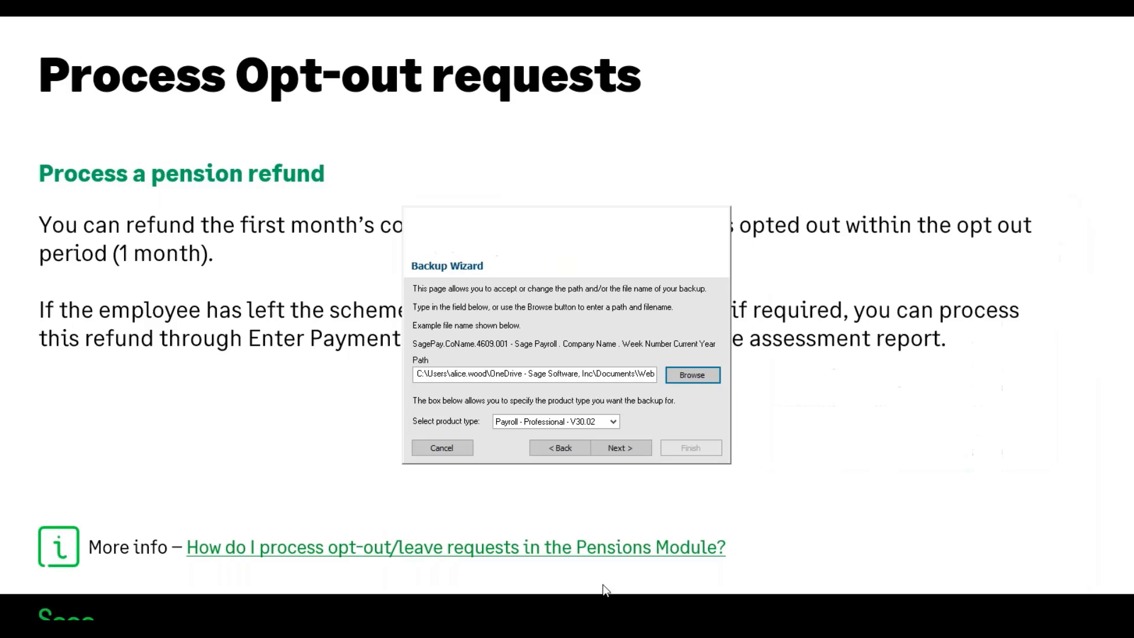
left_click(620, 447)
Step: Name the backup file pensionassessmentnovember2024 in the Backups folder and run the backup
left_click(676, 376)
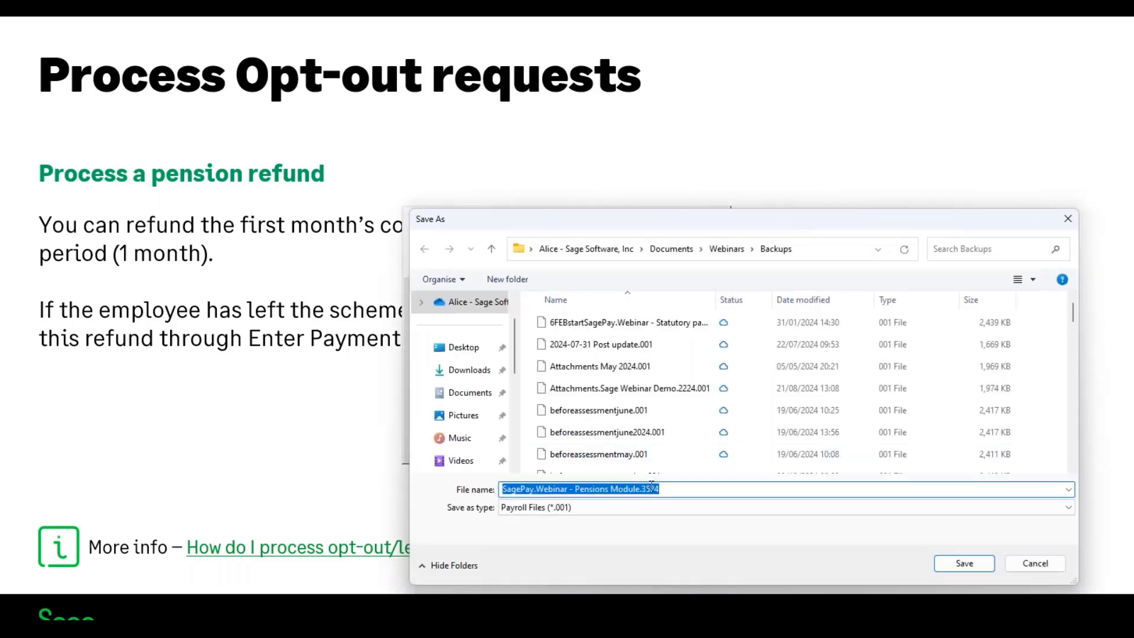
type("pensionasses")
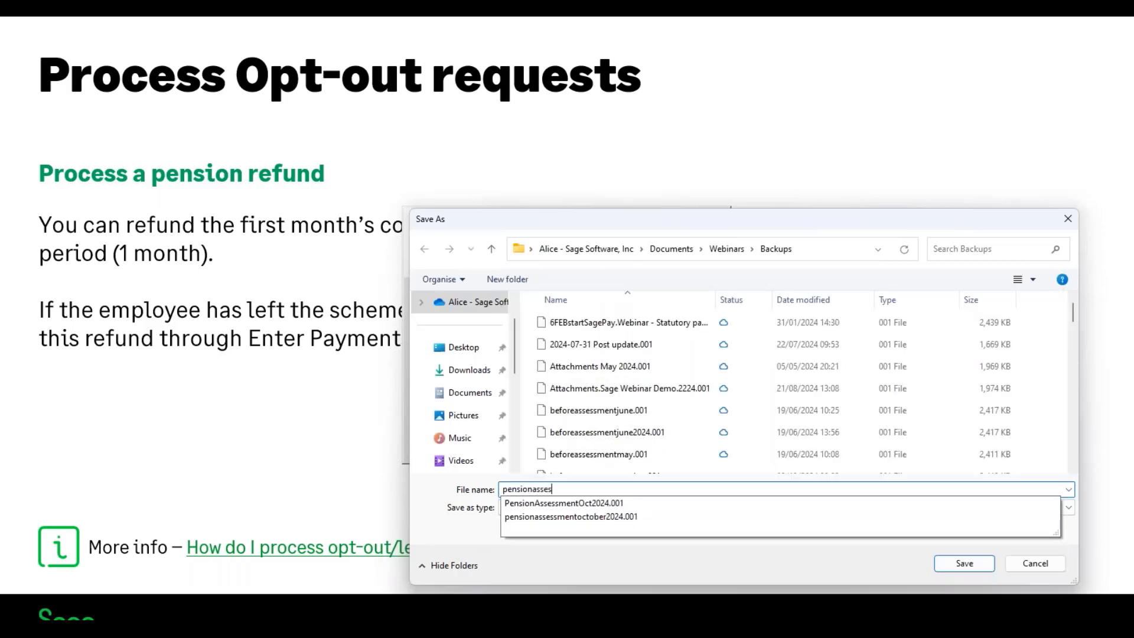
type("smentnovember")
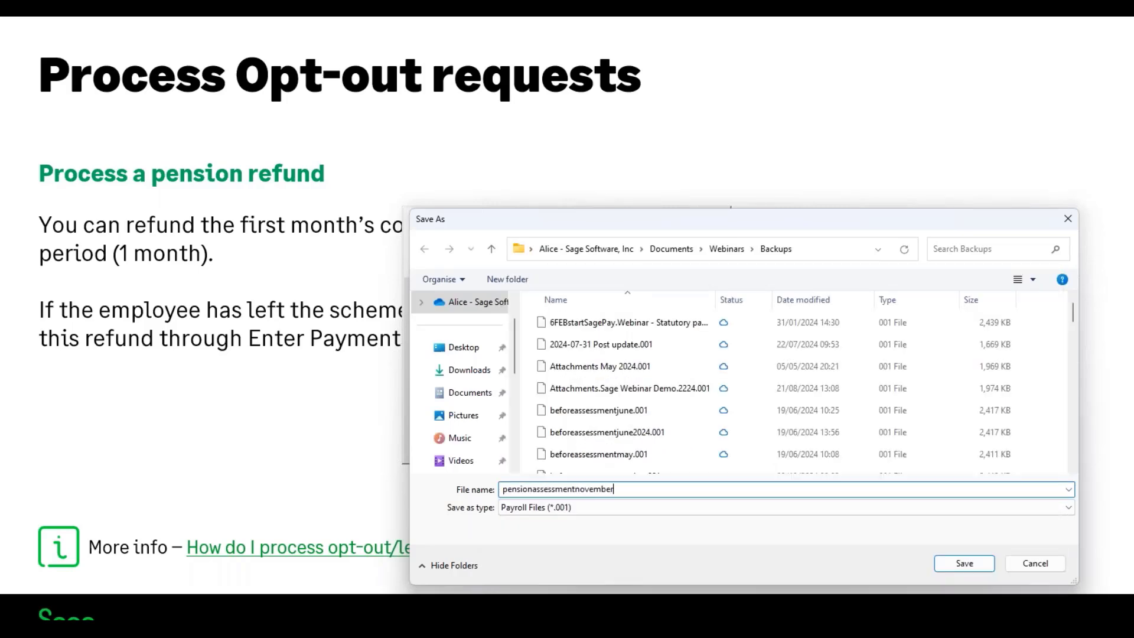
type("2024")
left_click(964, 563)
left_click(622, 447)
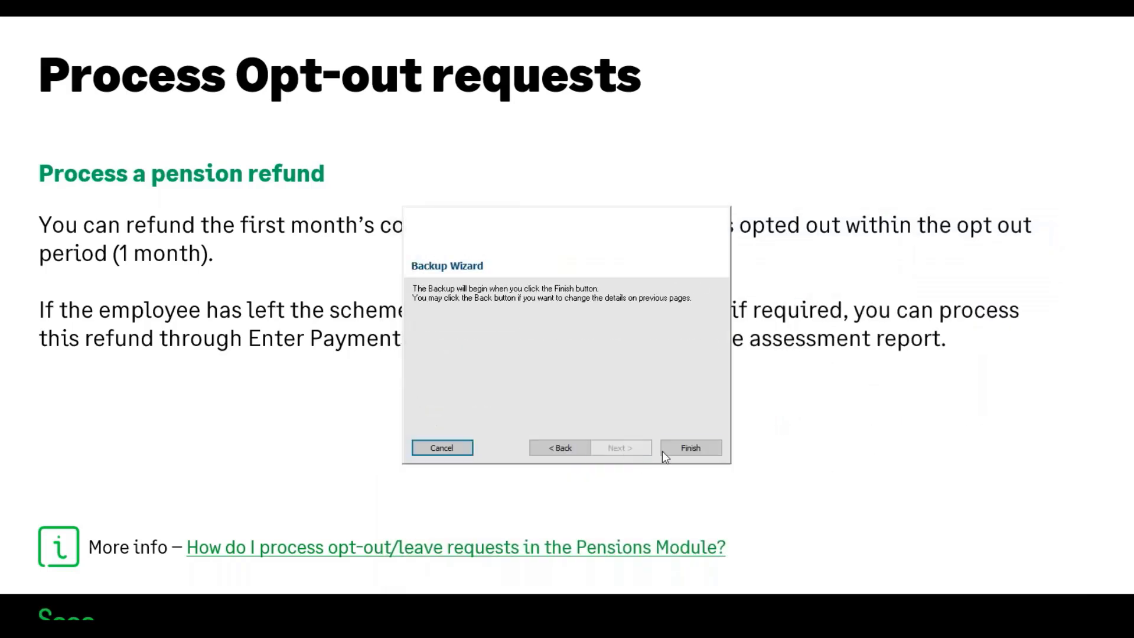
left_click(683, 447)
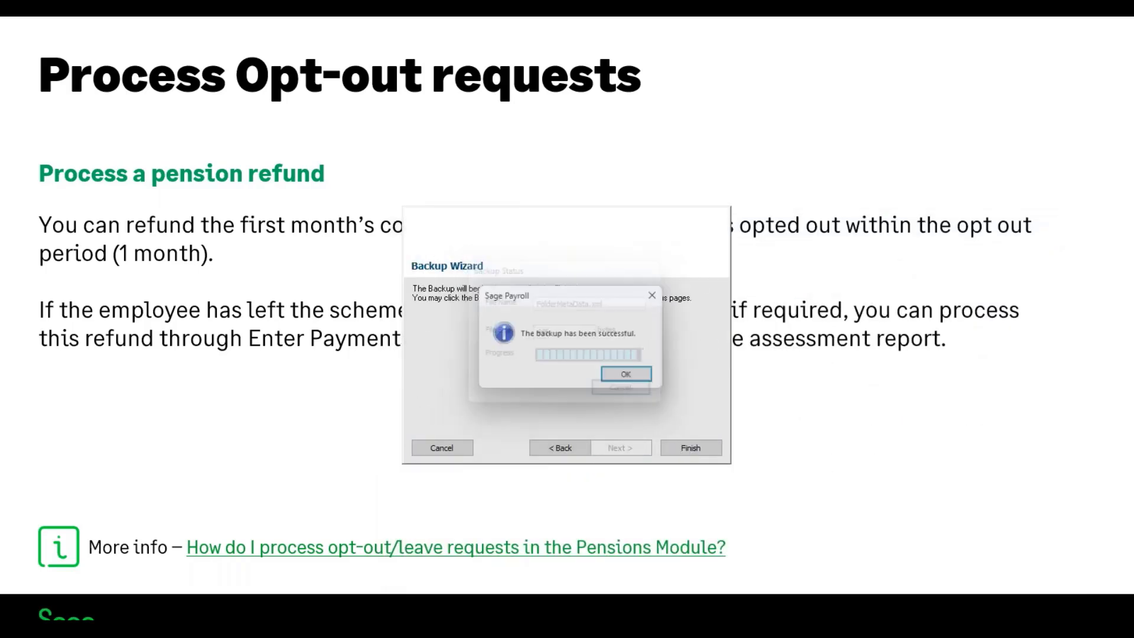
left_click(629, 376)
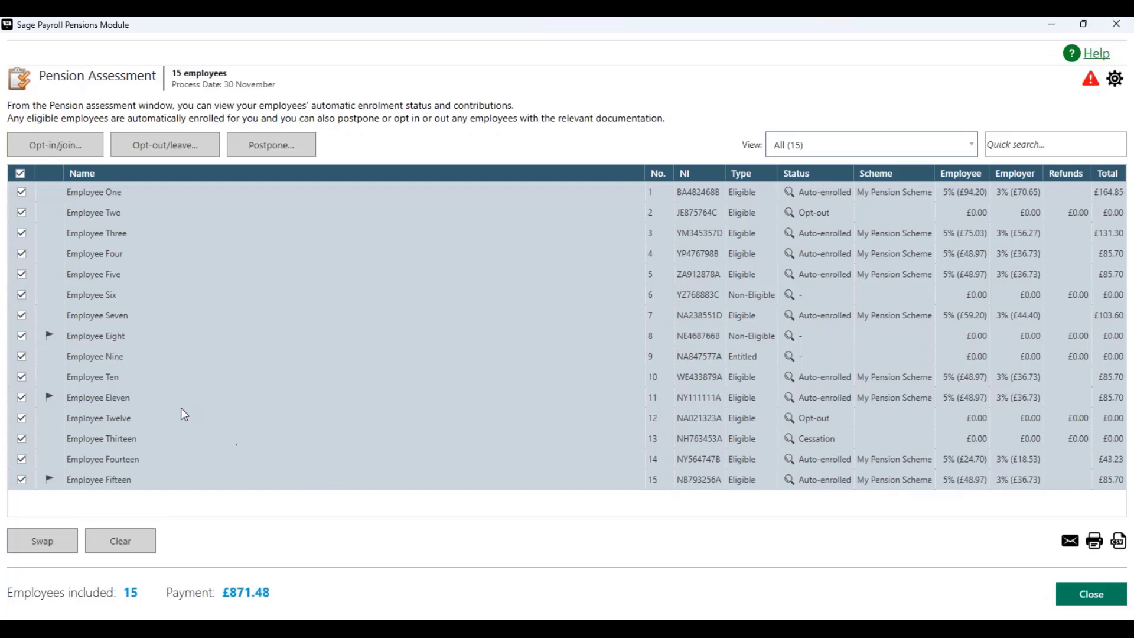
Step: Examine the flags on Employees Eight, Eleven and Fifteen and the status details of Employee Eight
mouse_move(56, 342)
mouse_move(55, 343)
mouse_move(795, 342)
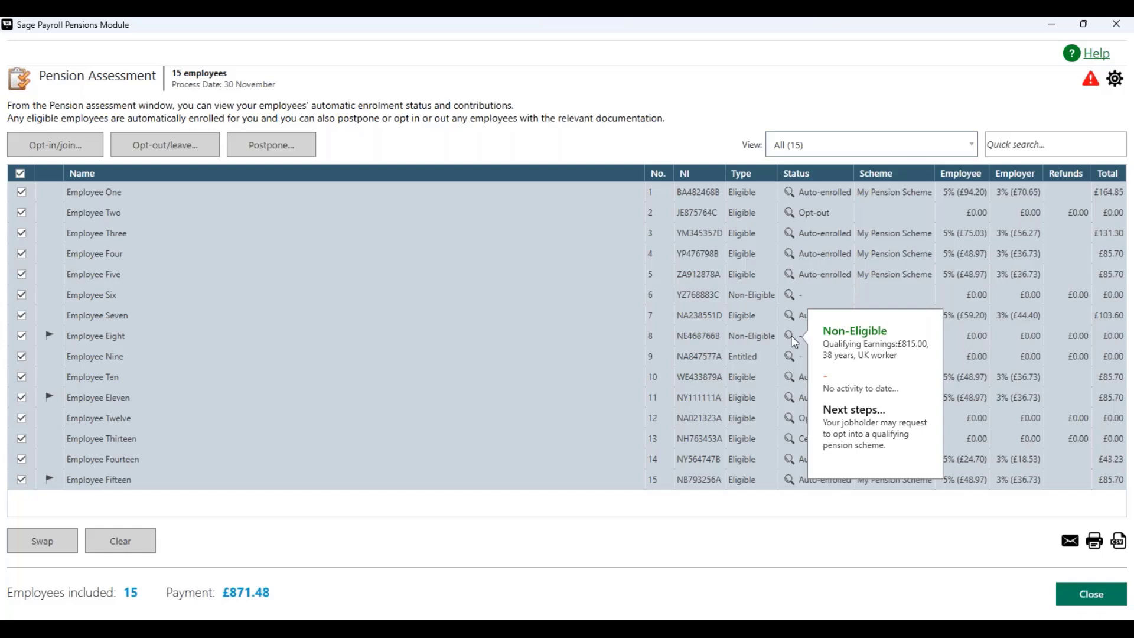
mouse_move(50, 400)
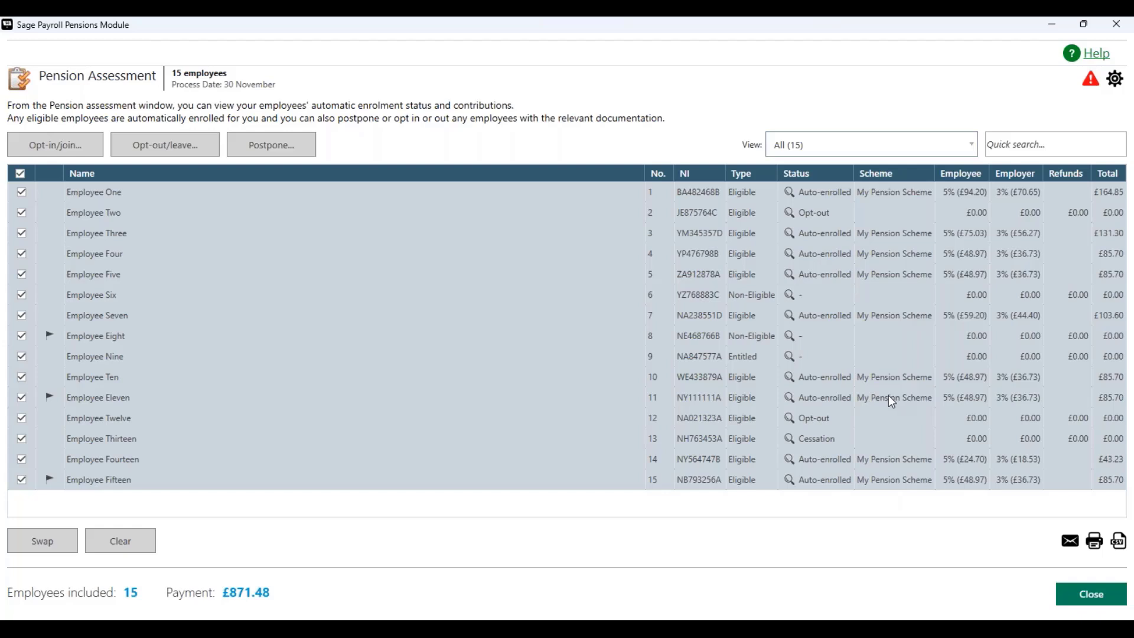
mouse_move(49, 483)
Step: Select only Employee Fifteen in the pension assessment and postpone the automatic enrolment to 06/02/2025
left_click(20, 173)
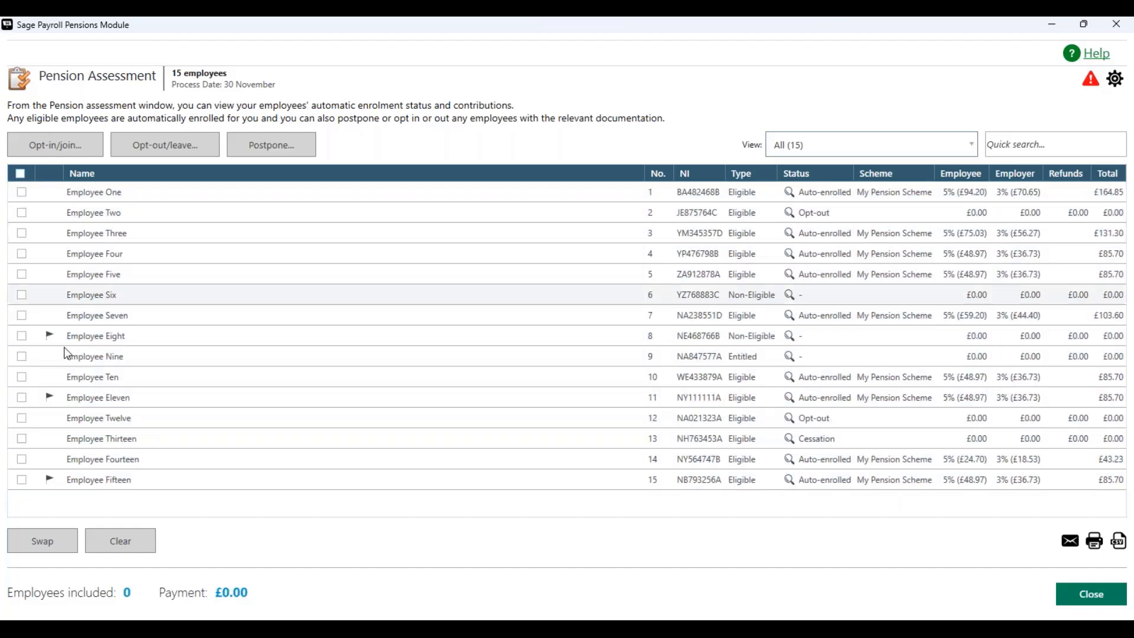
left_click(22, 480)
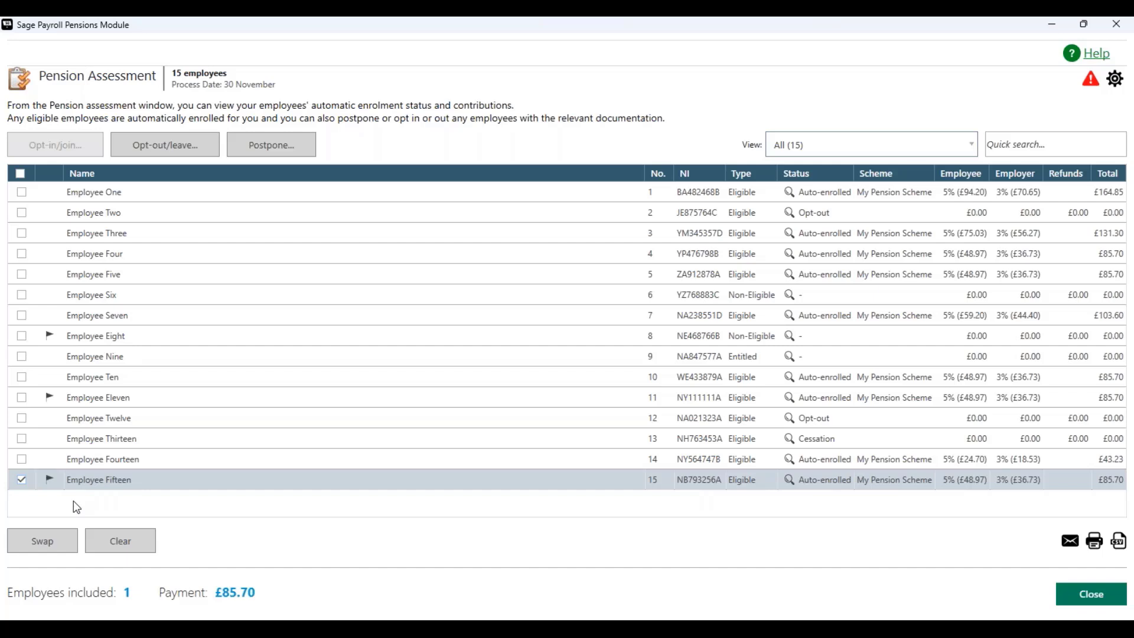
left_click(22, 480)
left_click(22, 479)
left_click(269, 143)
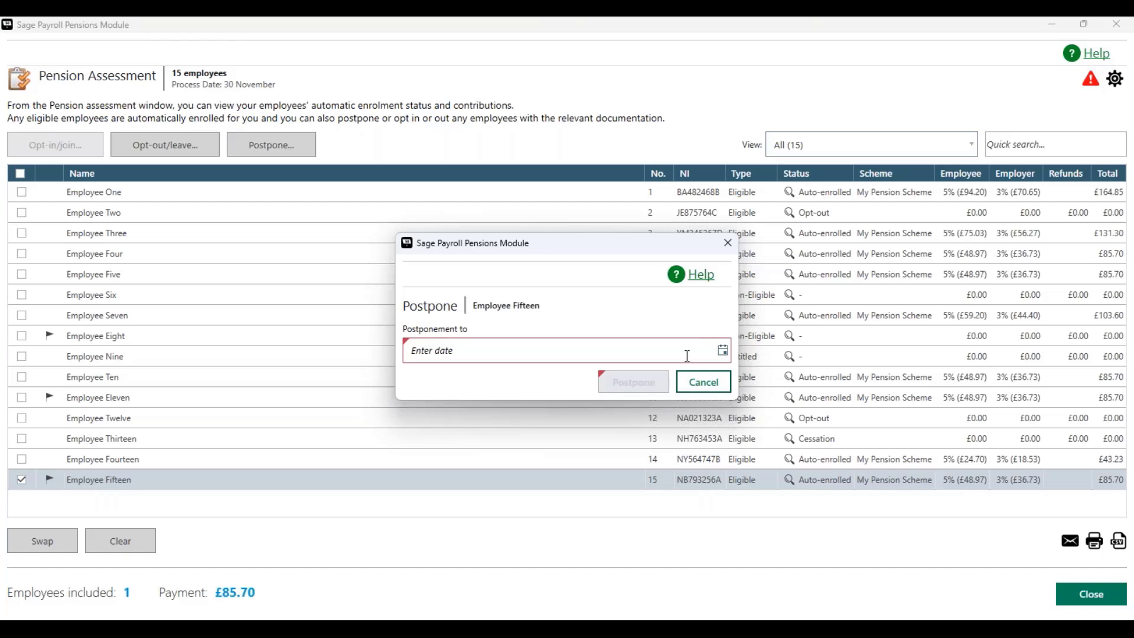
left_click(723, 351)
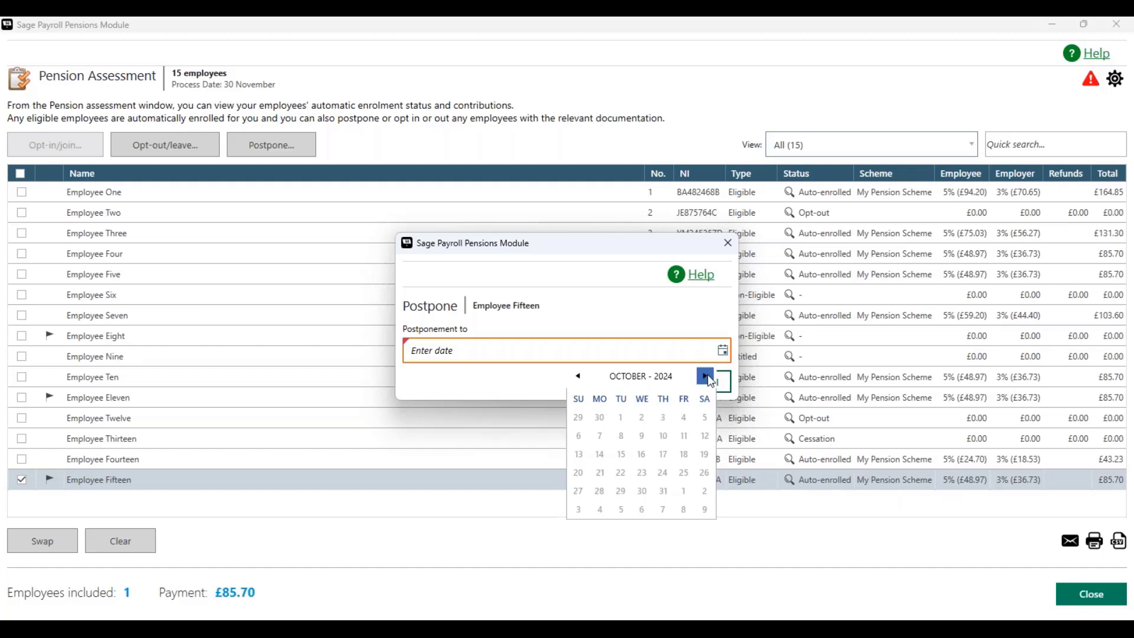
left_click(710, 381)
left_click(709, 381)
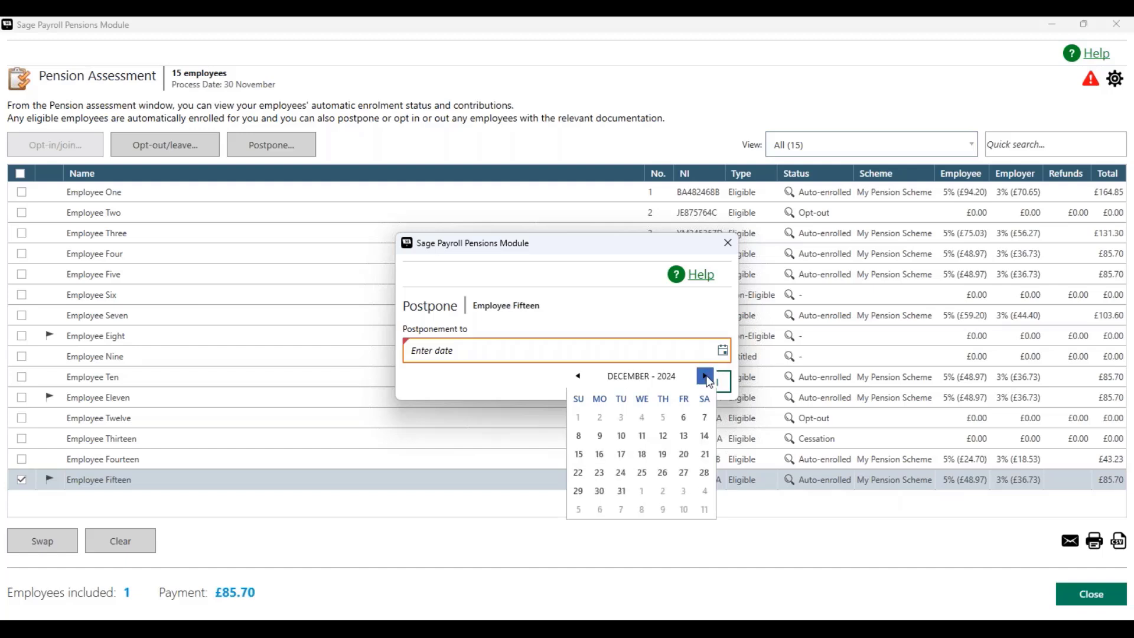
left_click(709, 382)
left_click(709, 382)
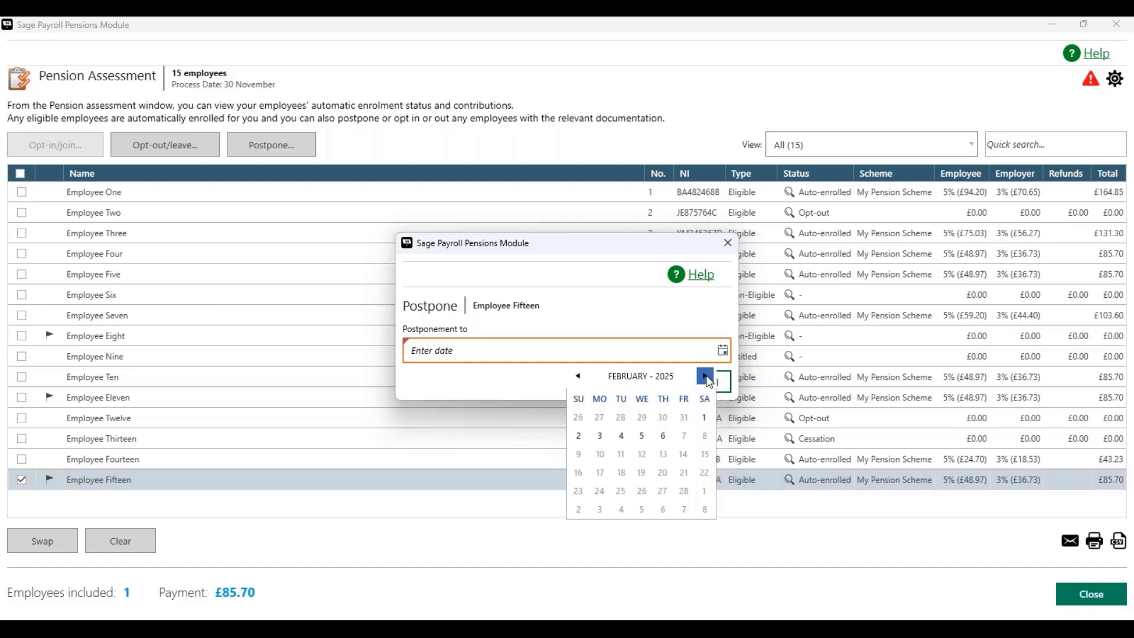
left_click(659, 443)
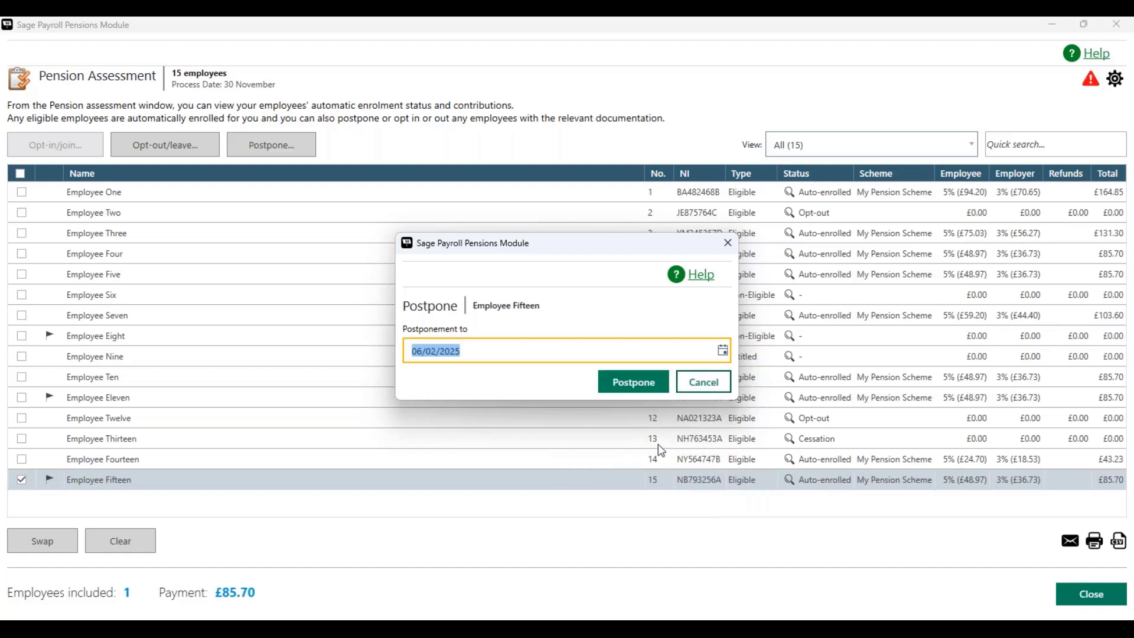
left_click(652, 386)
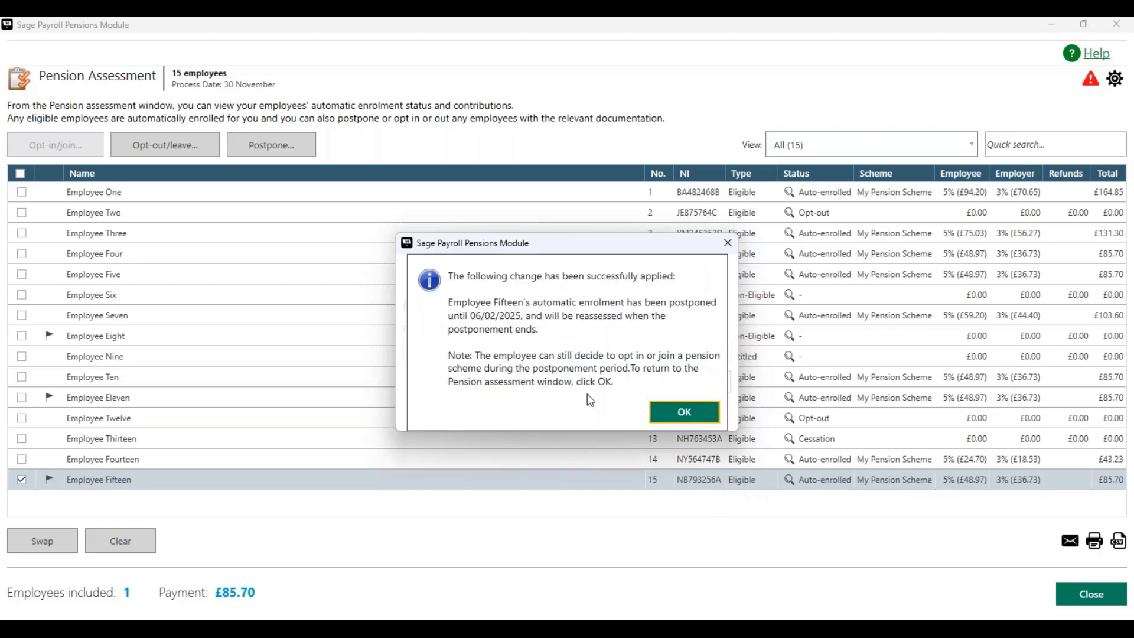
left_click(682, 424)
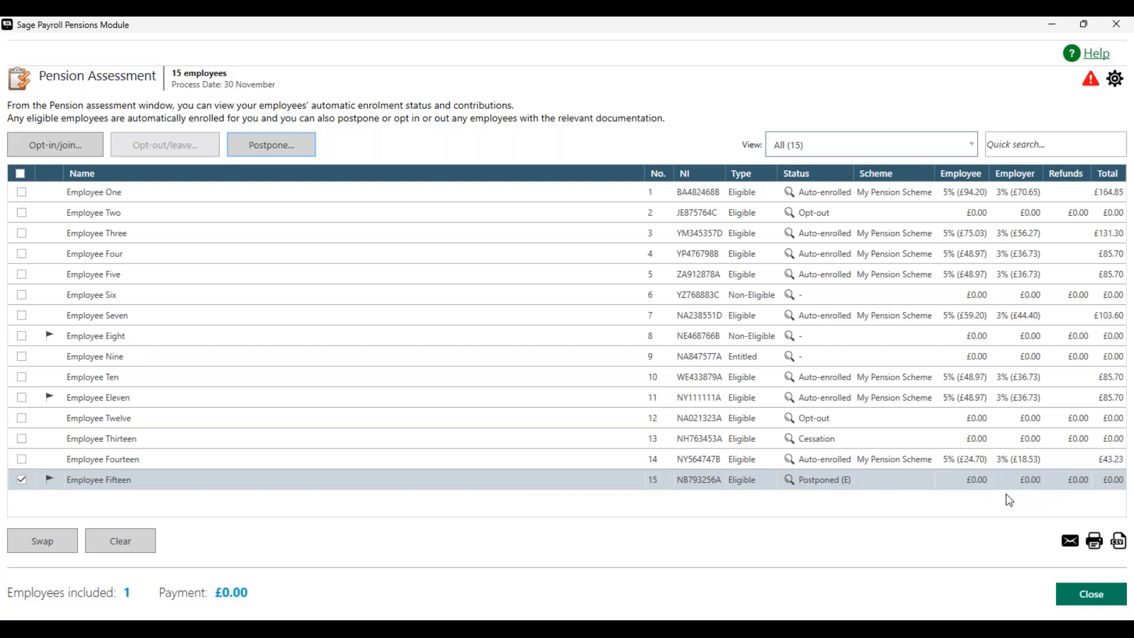
mouse_move(790, 487)
Step: Select only Employee Eight and opt them in to My Pension Scheme with a request received date of 11/11/2024
left_click(24, 483)
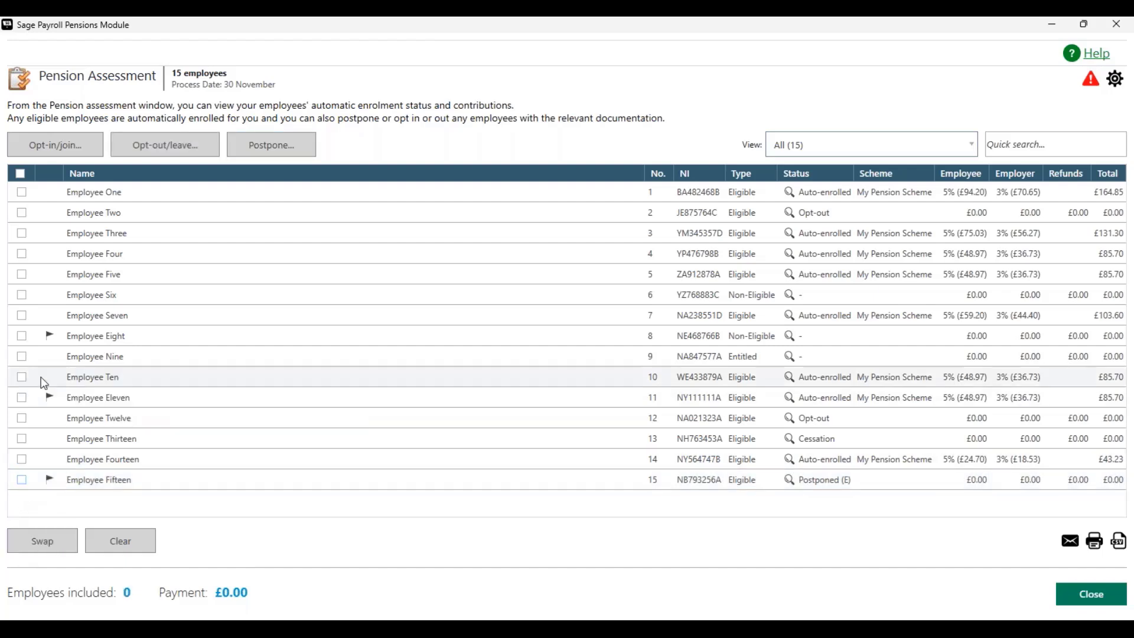
left_click(22, 337)
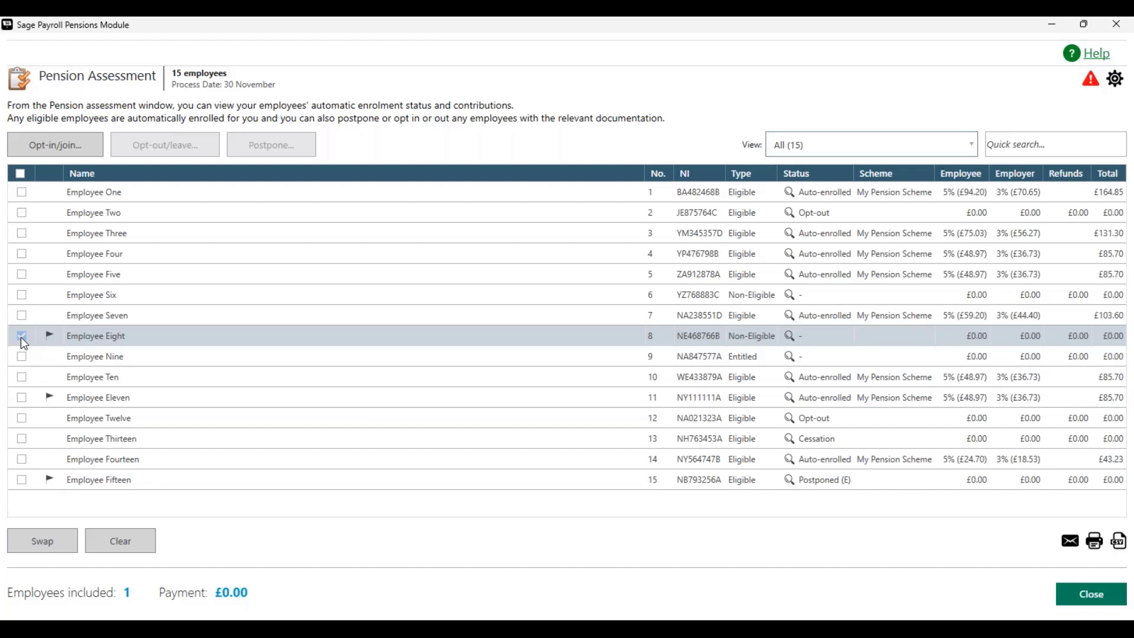
mouse_move(792, 340)
mouse_move(49, 336)
left_click(56, 150)
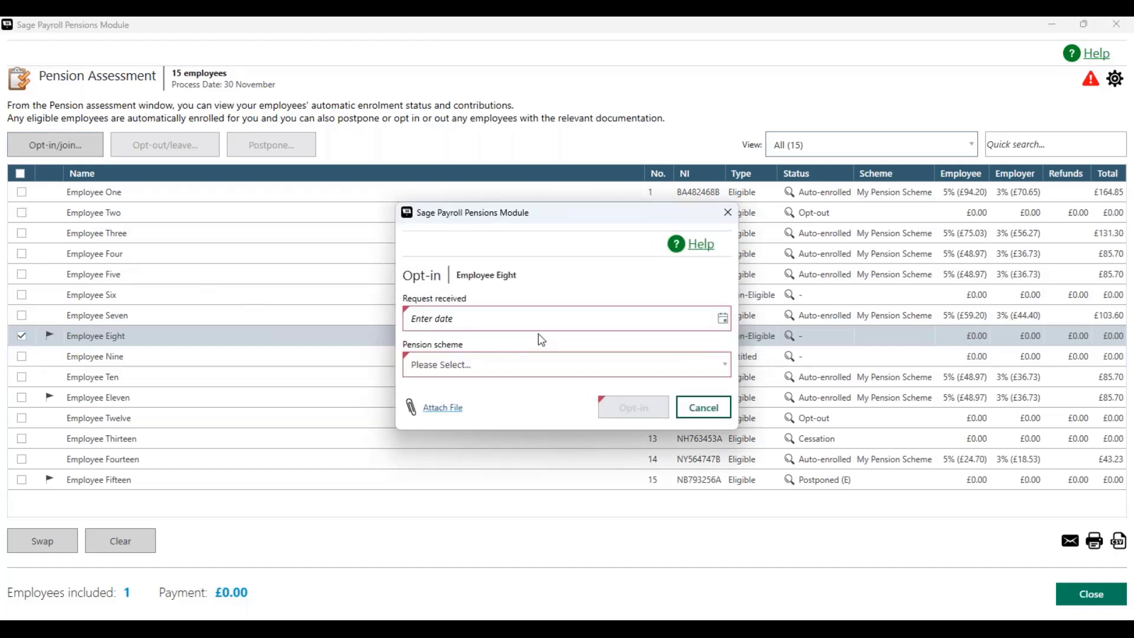
left_click(723, 319)
left_click(703, 344)
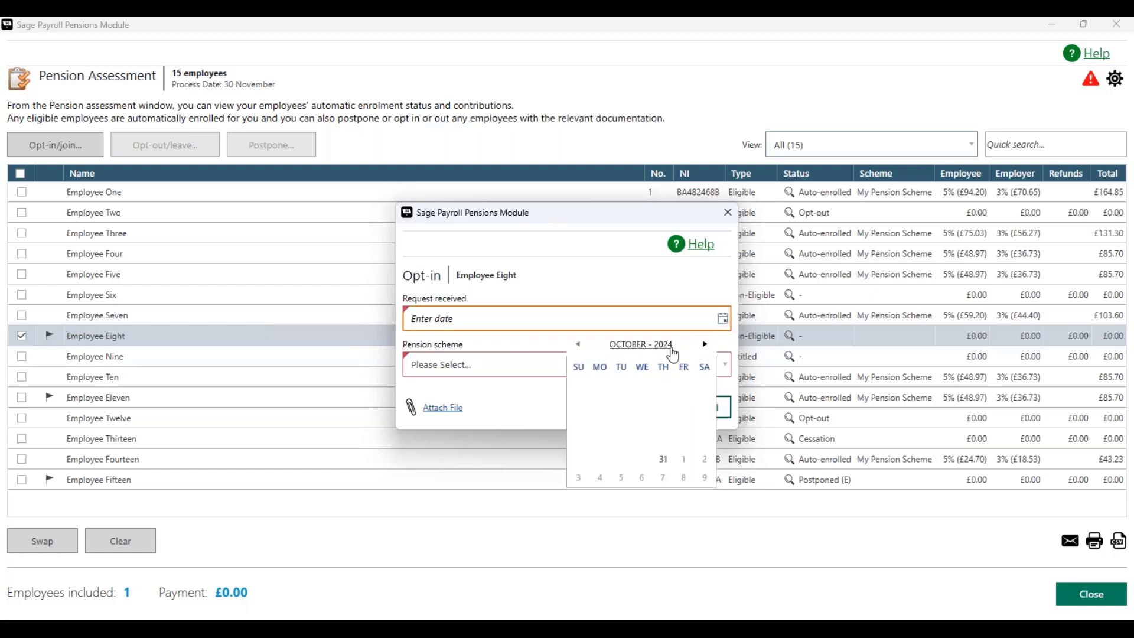
left_click(599, 423)
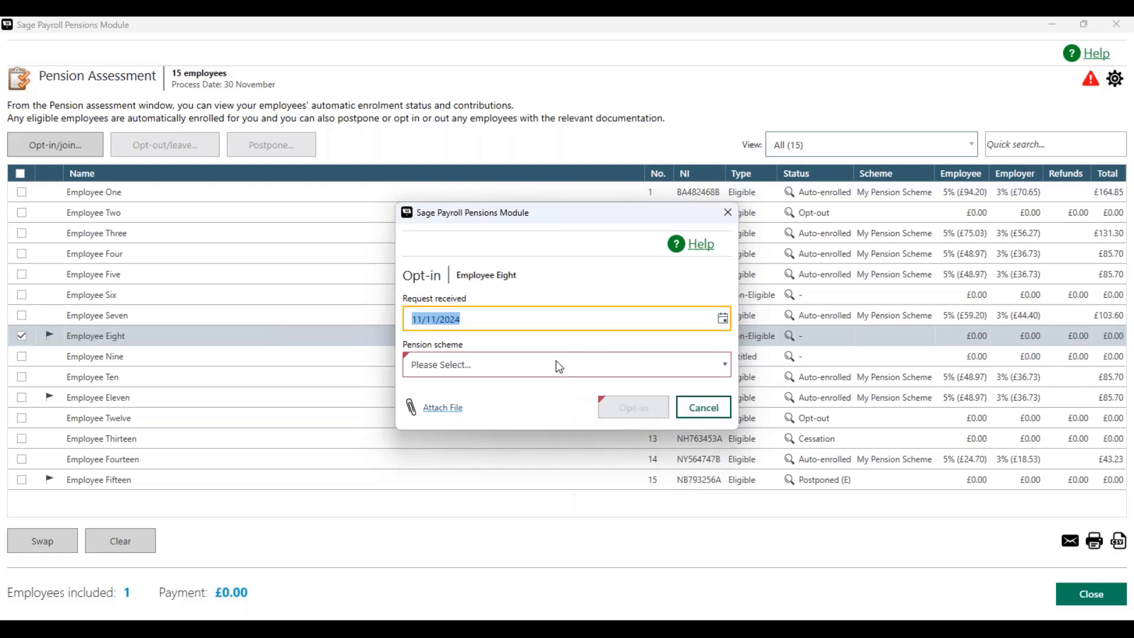
left_click(535, 369)
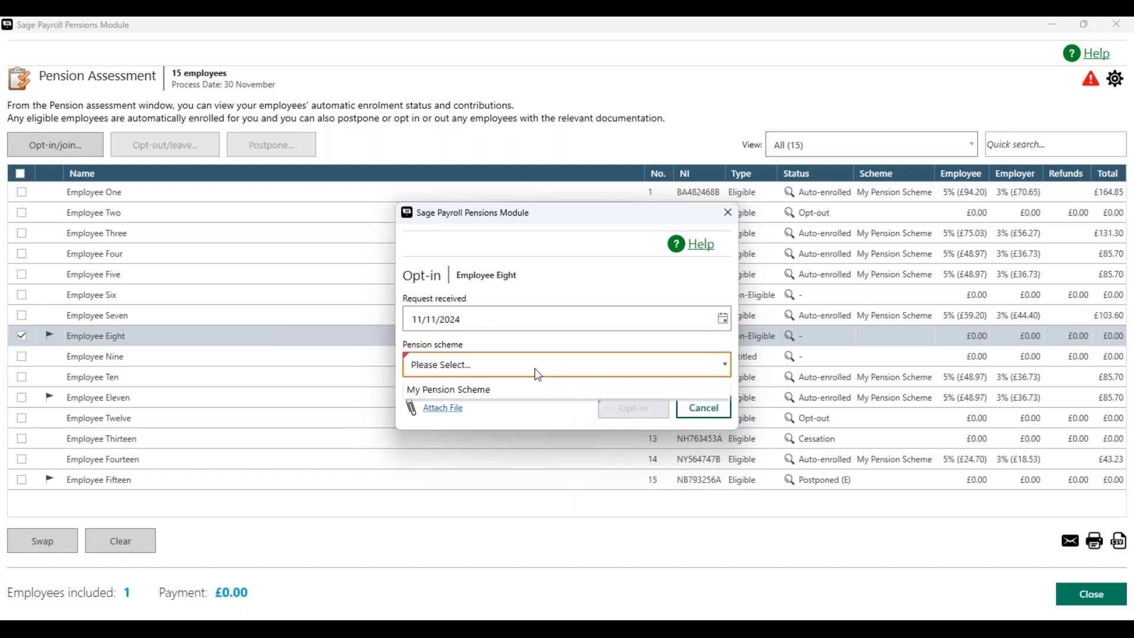
left_click(476, 390)
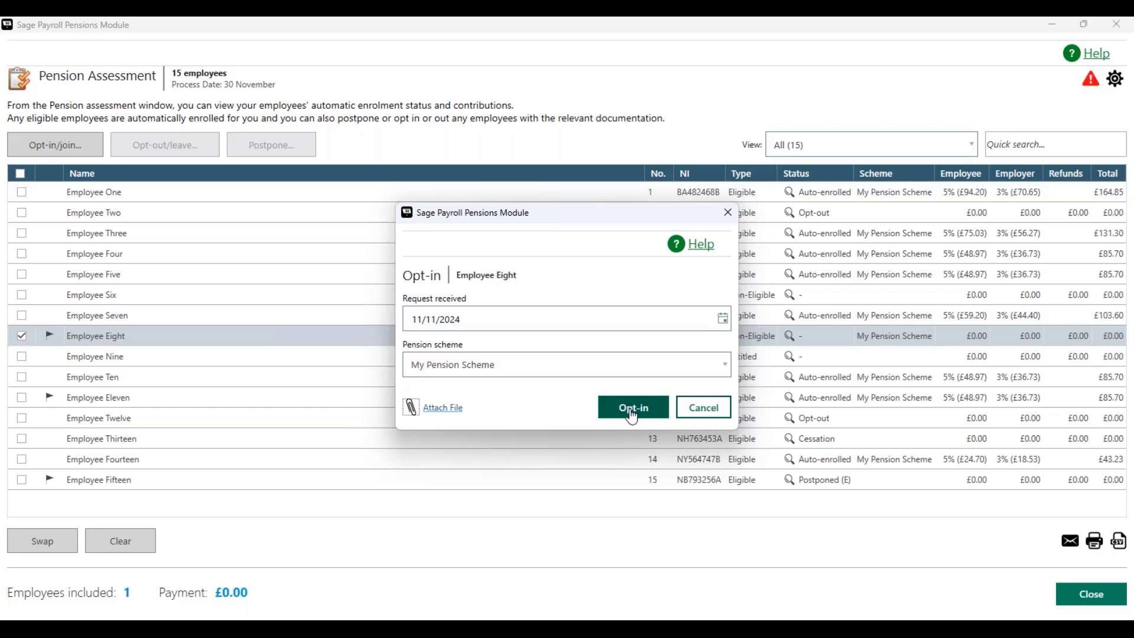
left_click(632, 415)
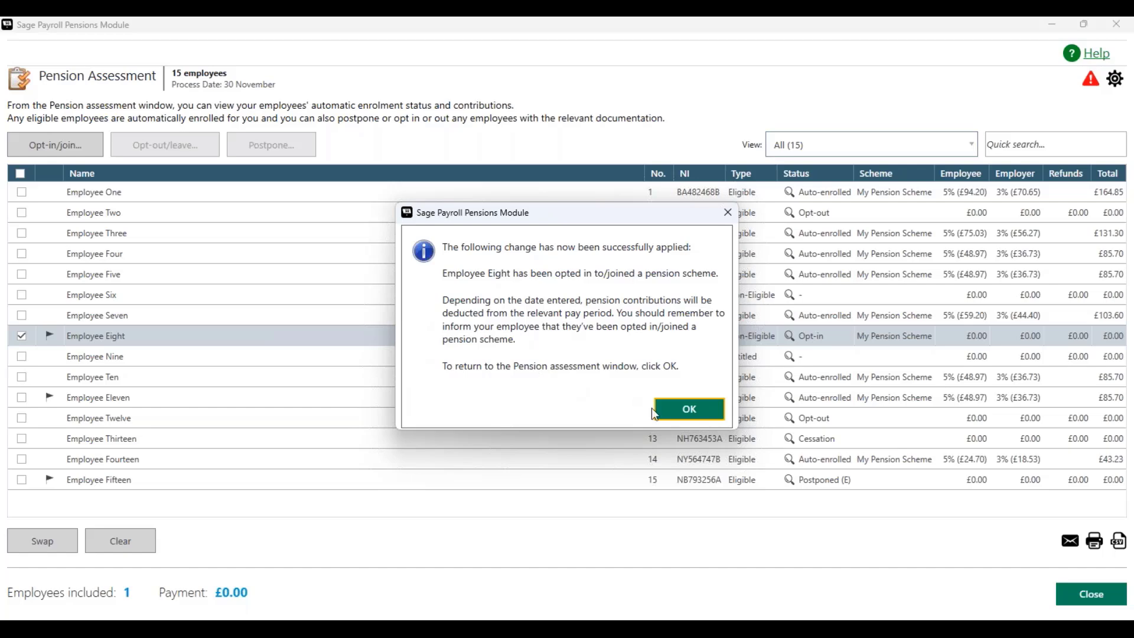
left_click(696, 414)
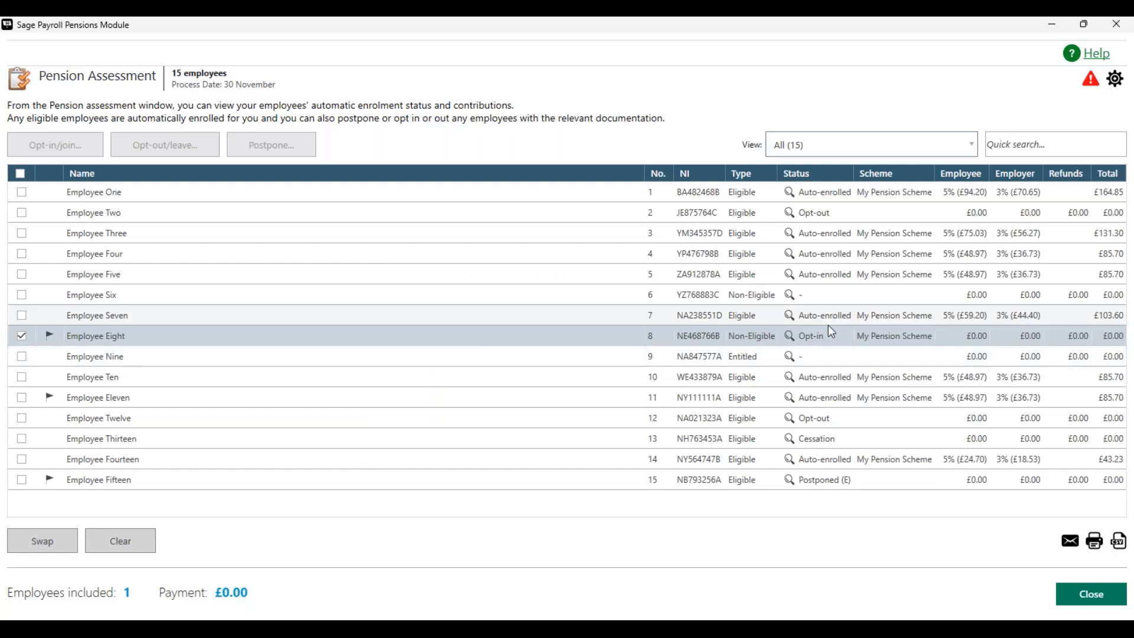
mouse_move(791, 346)
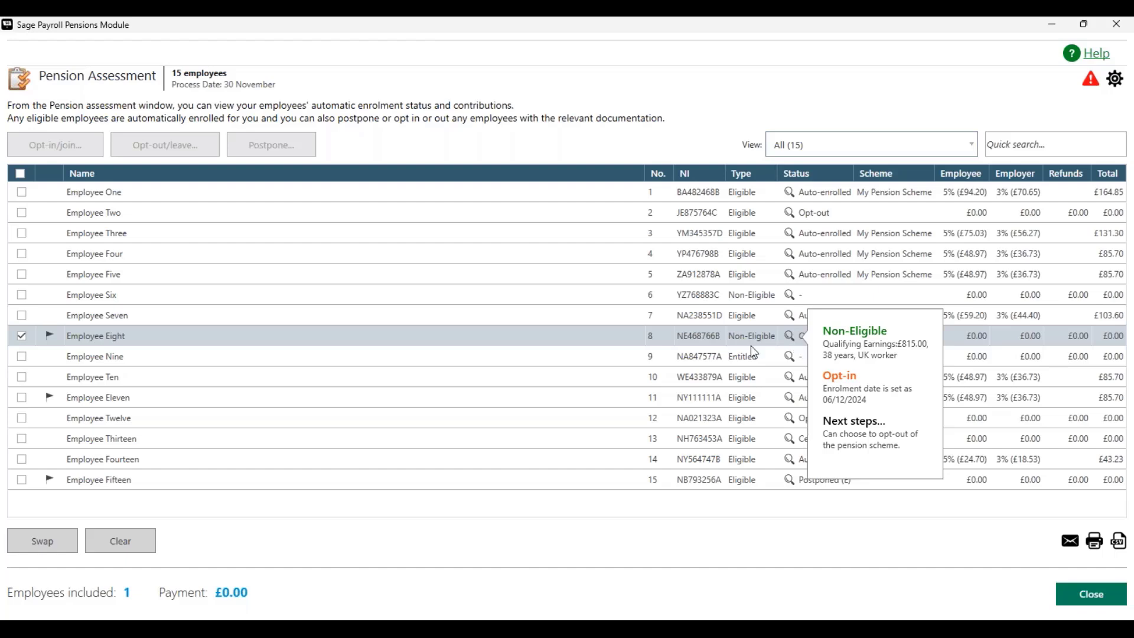
Step: Select only Employee Fourteen, opt them out of the pension scheme with a request received date of 11/11/2024, and clear the selection
left_click(22, 336)
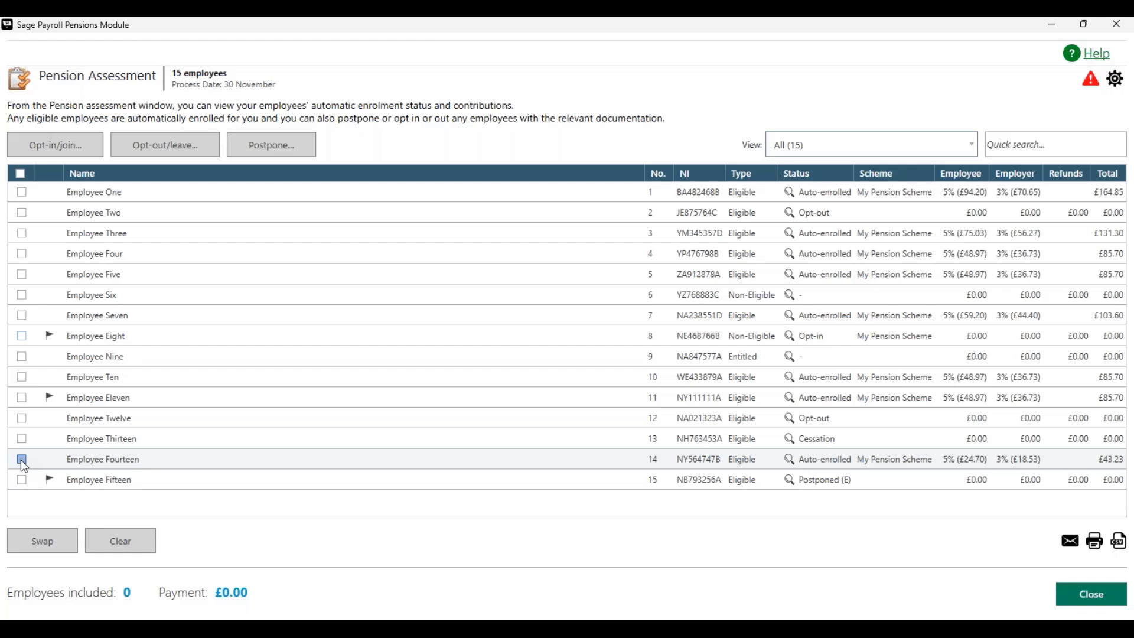
left_click(21, 459)
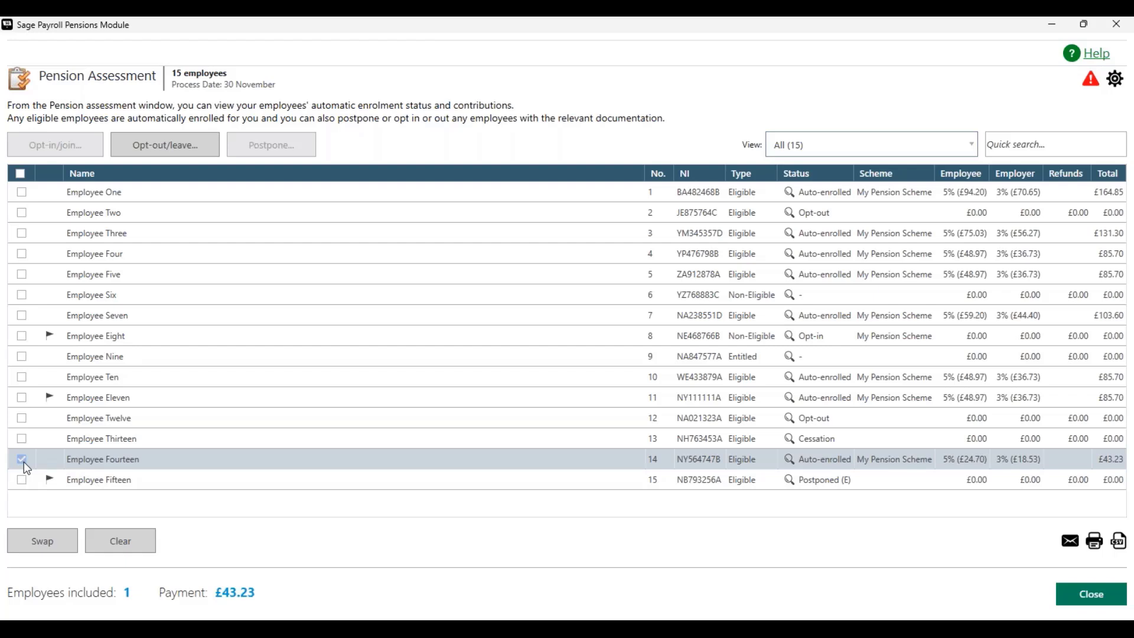
left_click(173, 146)
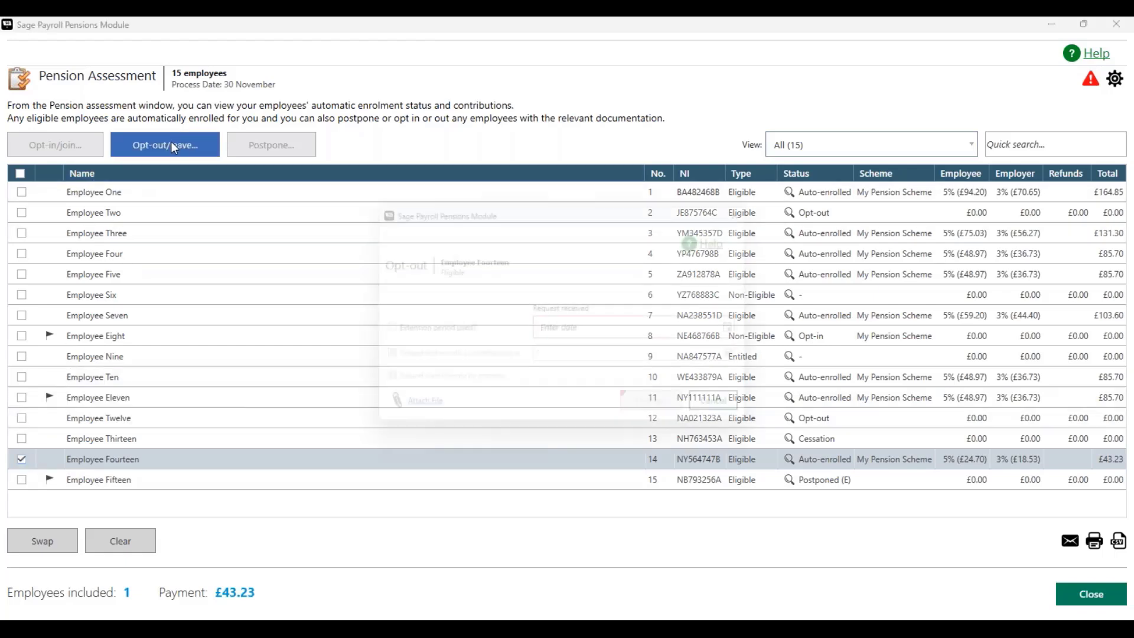
left_click_drag(544, 205, 538, 210)
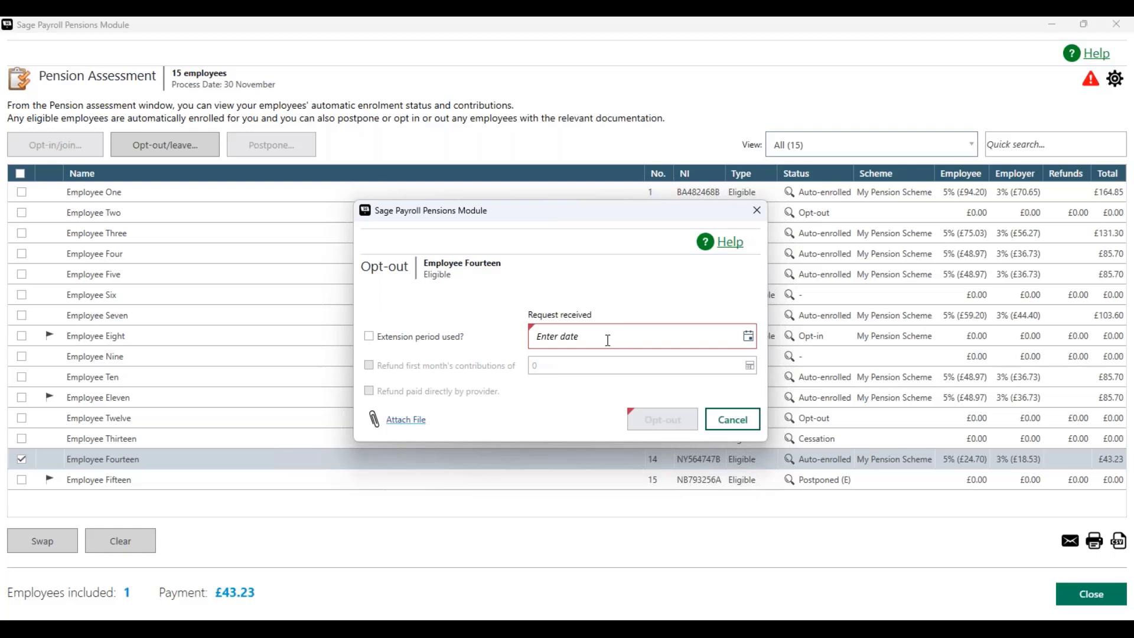
left_click(747, 336)
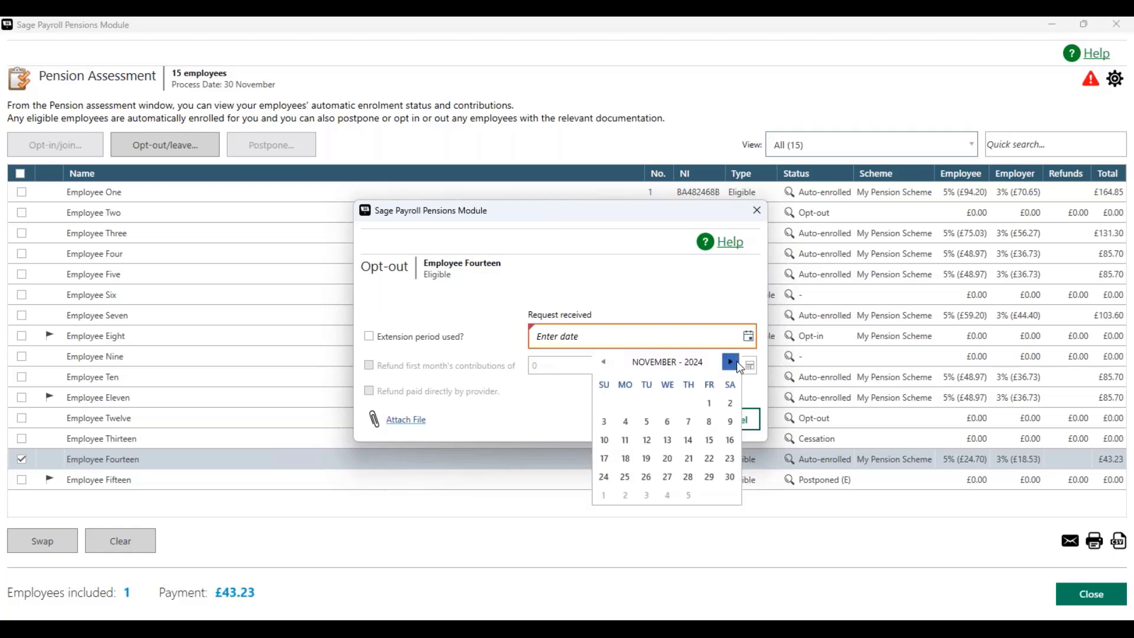
left_click(625, 440)
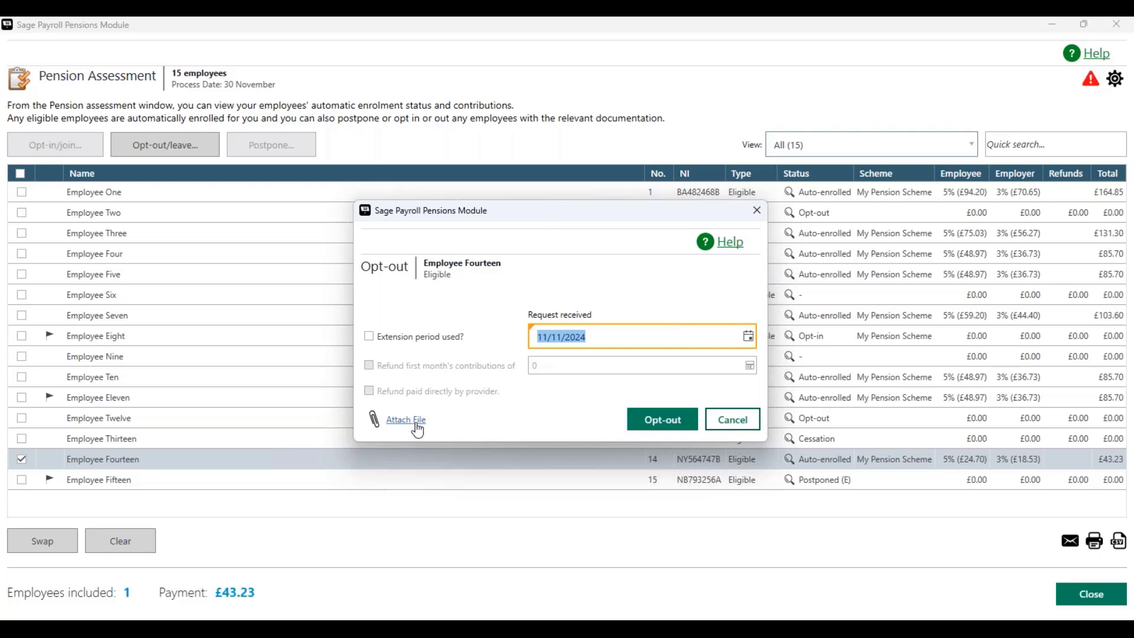
left_click(380, 337)
left_click(675, 421)
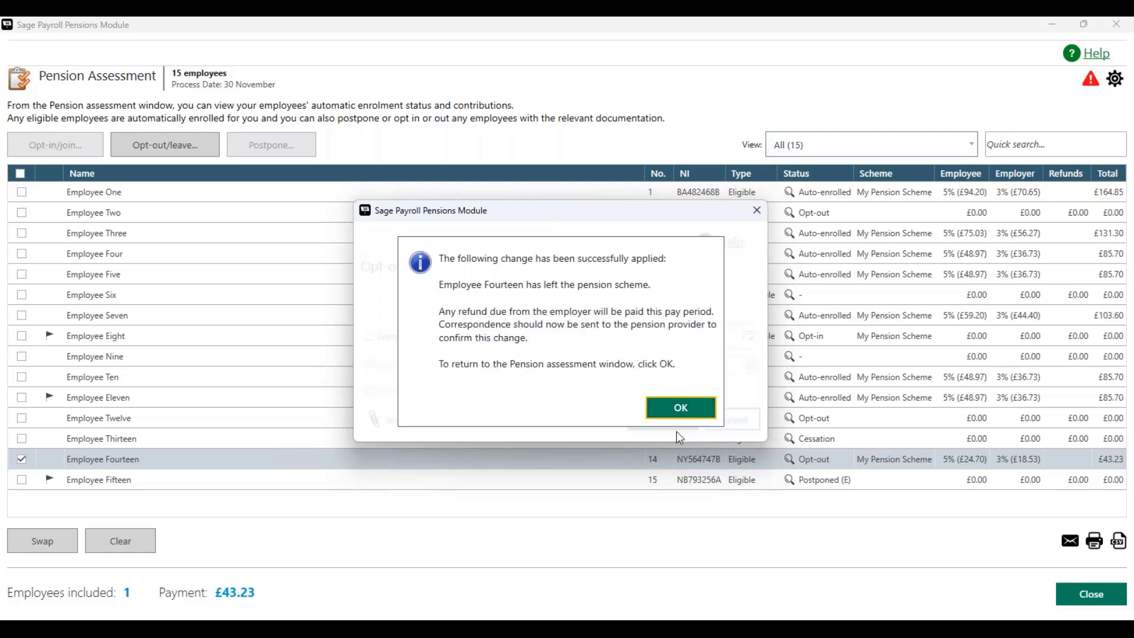
left_click(679, 409)
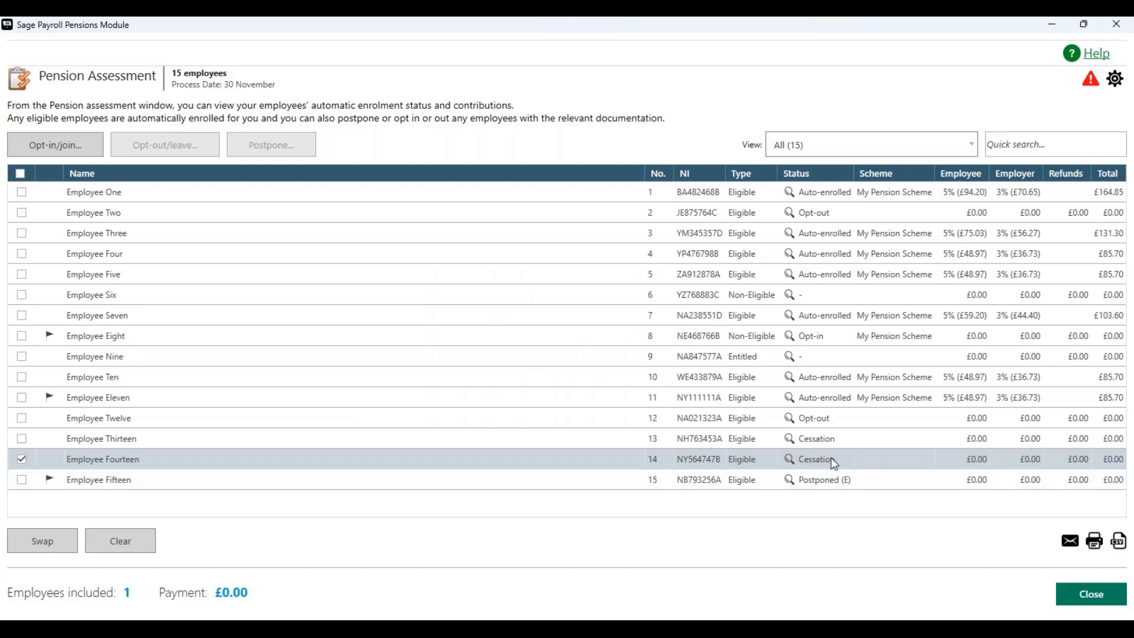
mouse_move(796, 460)
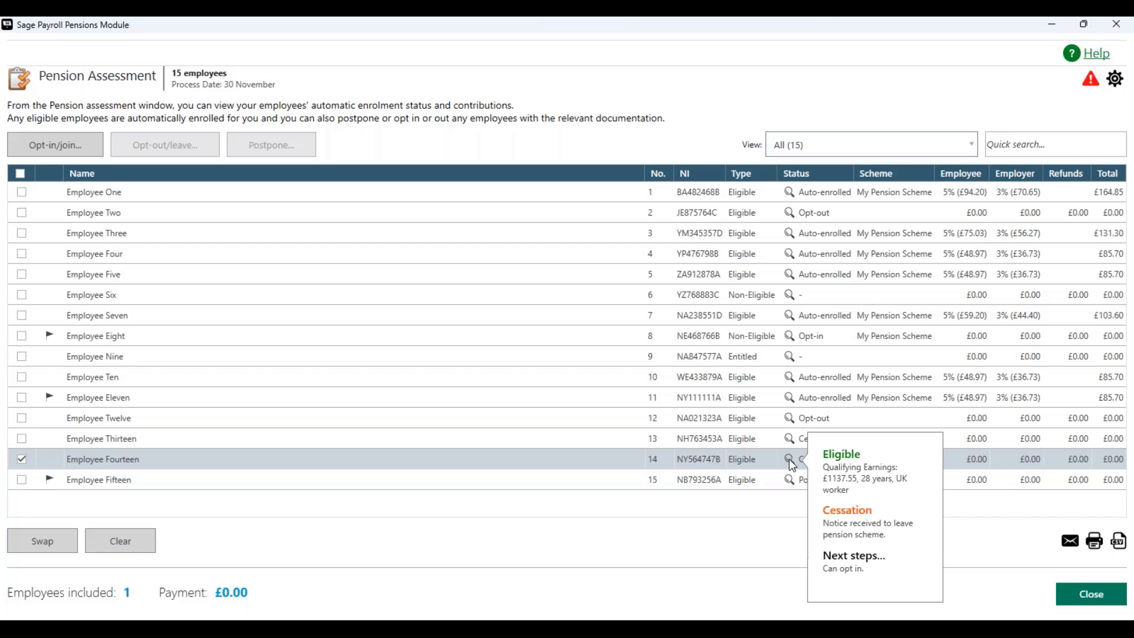
left_click(17, 457)
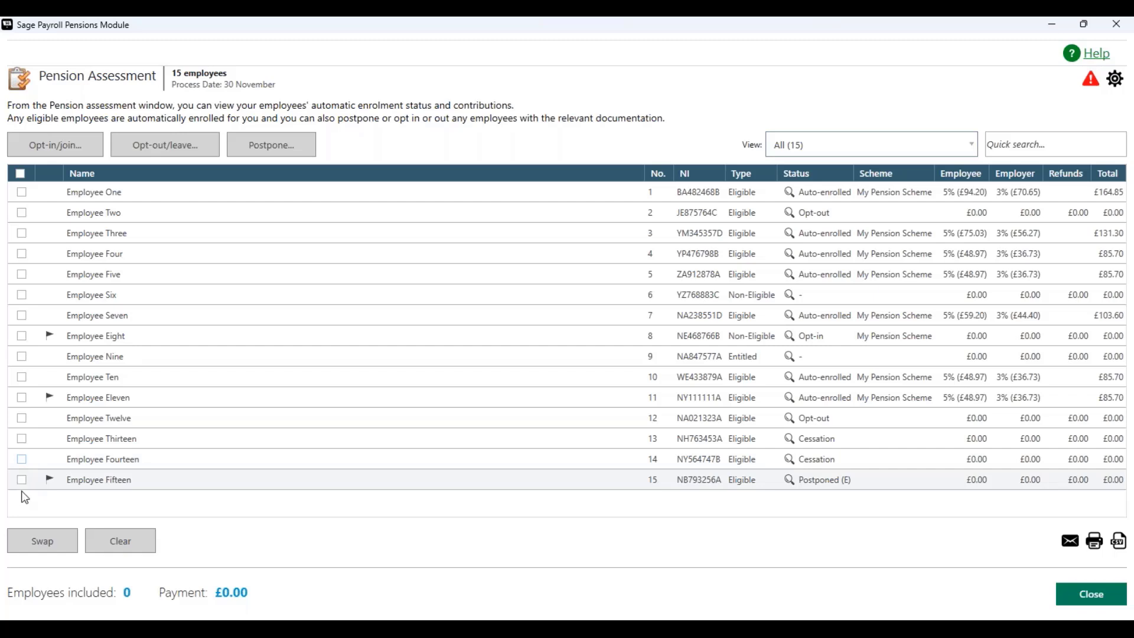
left_click(22, 478)
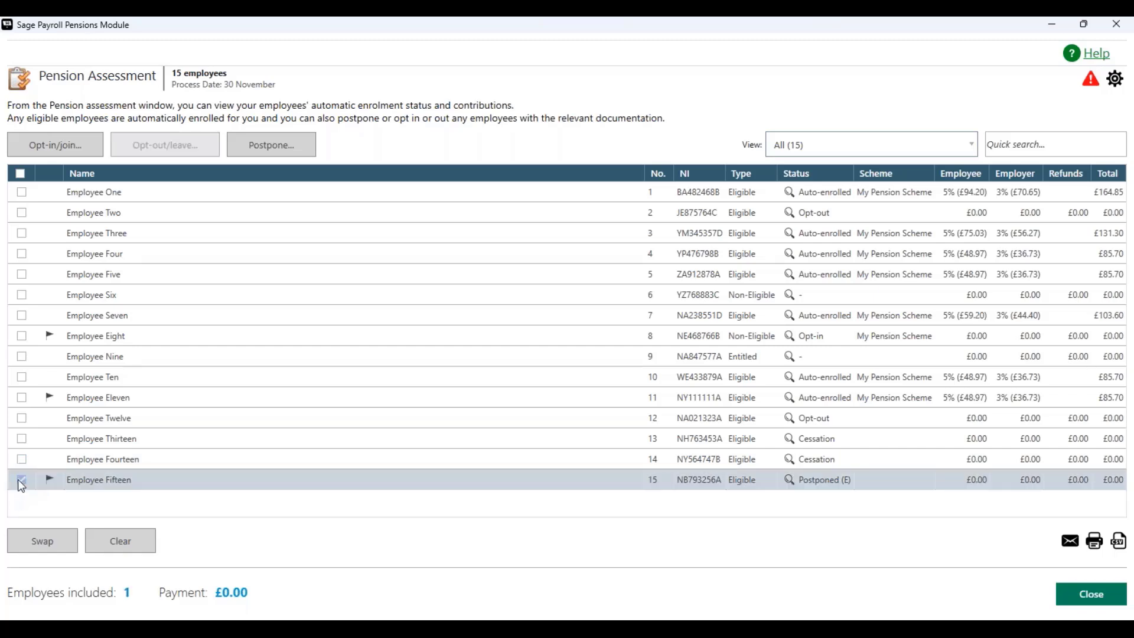
left_click(22, 480)
left_click(20, 334)
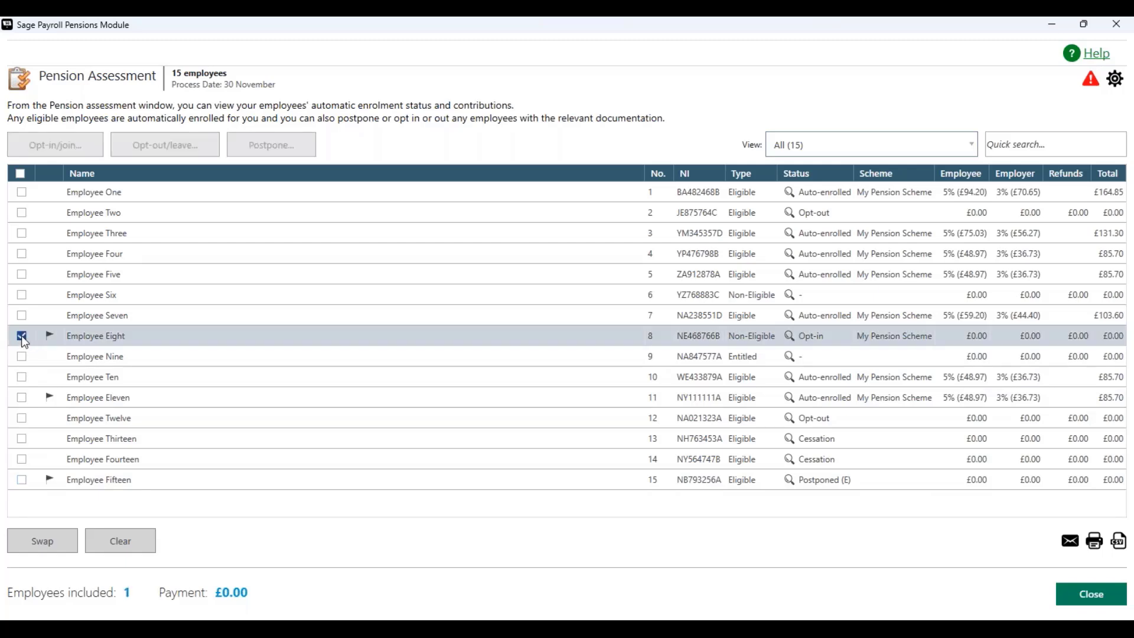
left_click(21, 336)
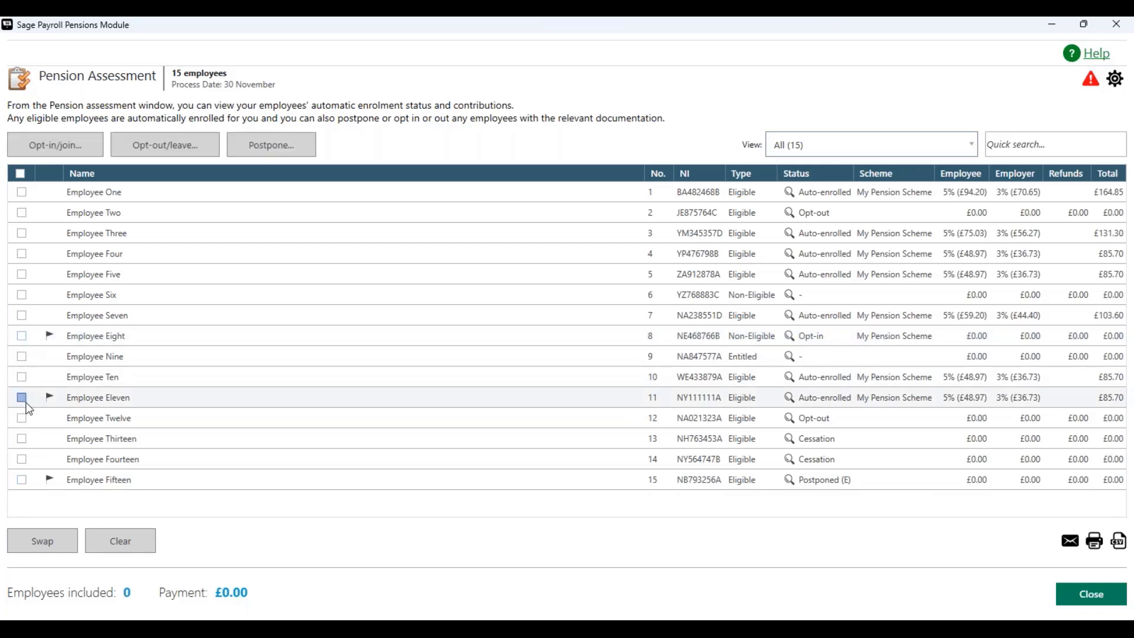
left_click(22, 460)
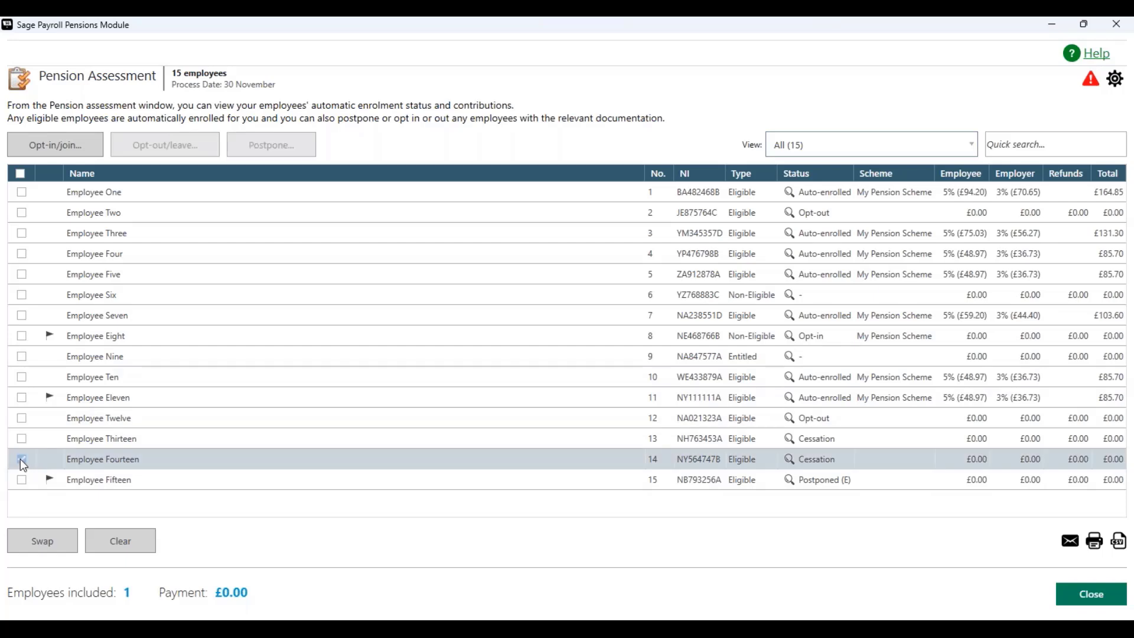
left_click(27, 465)
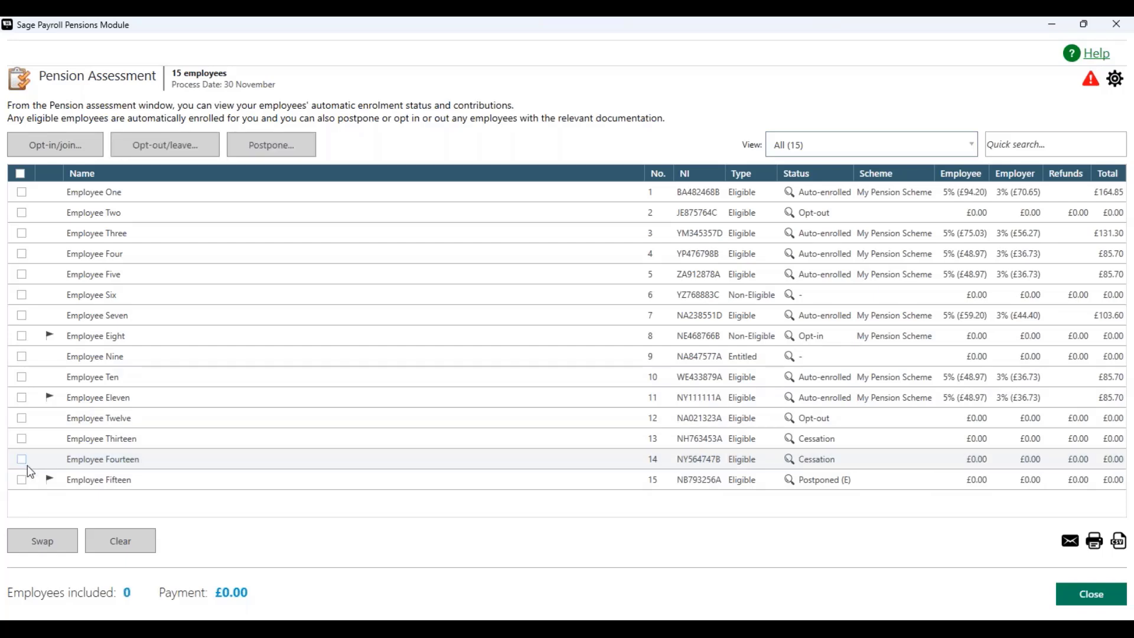
Step: Open the print settings for the pension assessment report
left_click(1094, 540)
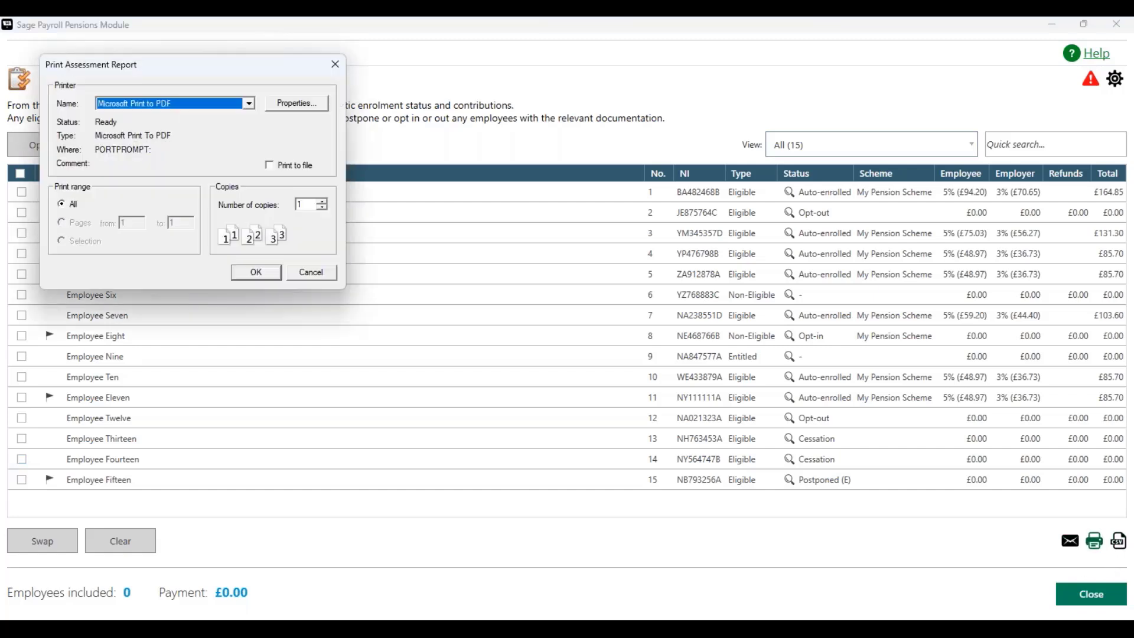